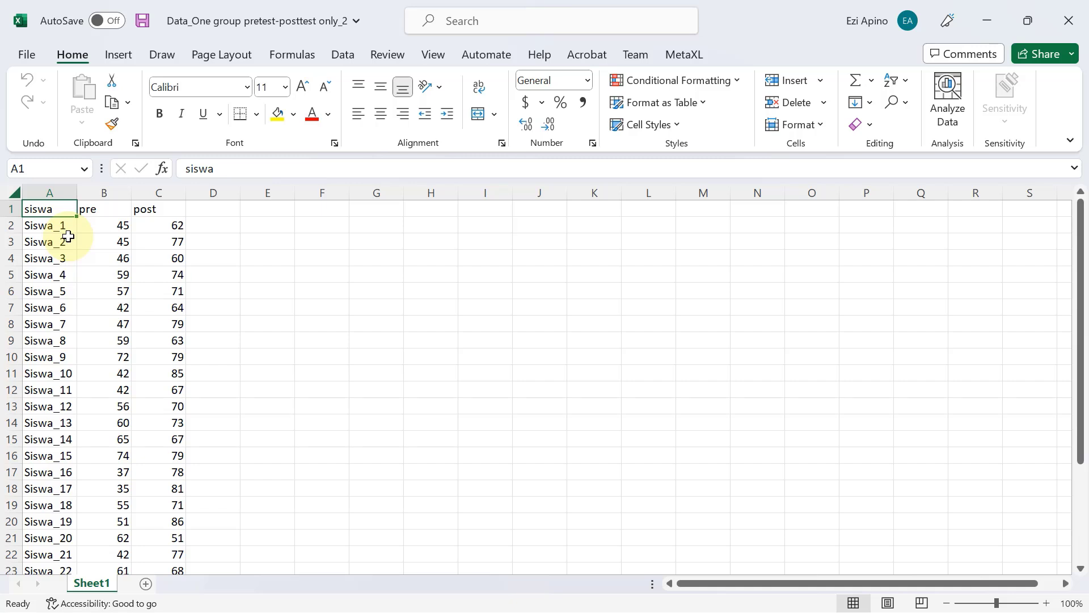
Examine the pre and post scores of all students in the worksheet, from Siswa_1 to Siswa_30
{"action": "scroll", "coordinate": [80, 343], "scroll_direction": "down", "scroll_amount": 5}
{"action": "scroll", "coordinate": [80, 408], "scroll_direction": "up", "scroll_amount": 5}
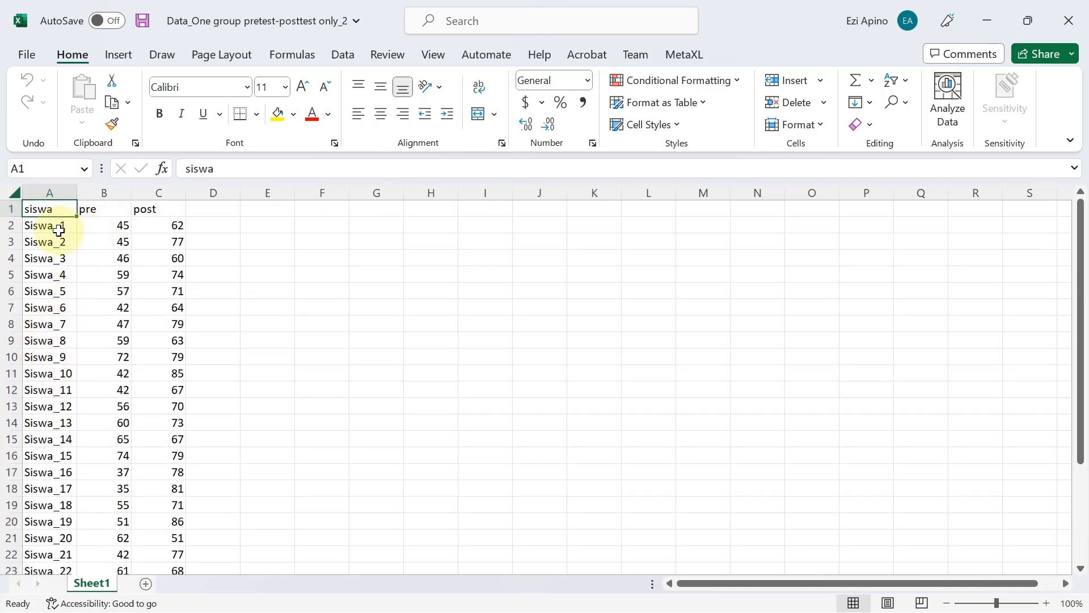
{"action": "left_click", "coordinate": [93, 225]}
{"action": "left_click", "coordinate": [155, 225]}
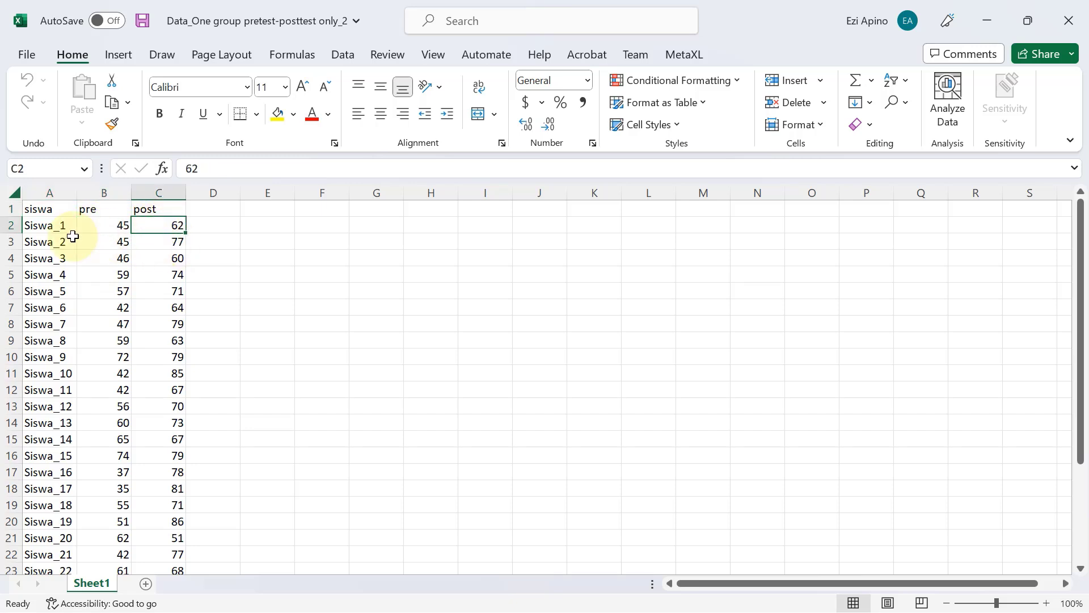
{"action": "left_click", "coordinate": [107, 247]}
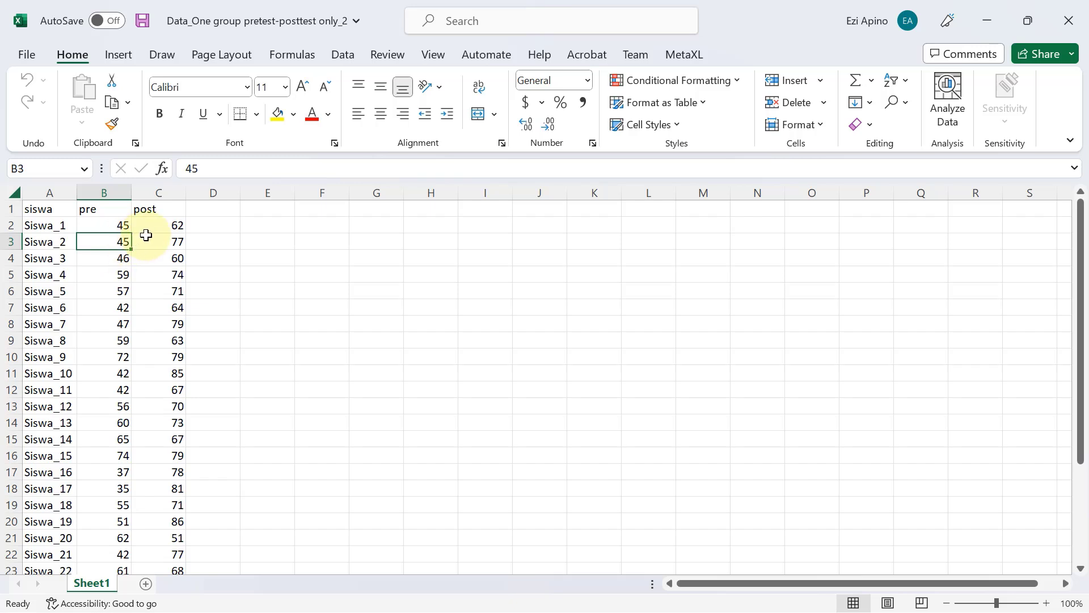
{"action": "left_click", "coordinate": [166, 241]}
{"action": "scroll", "coordinate": [195, 291], "scroll_direction": "down", "scroll_amount": 5}
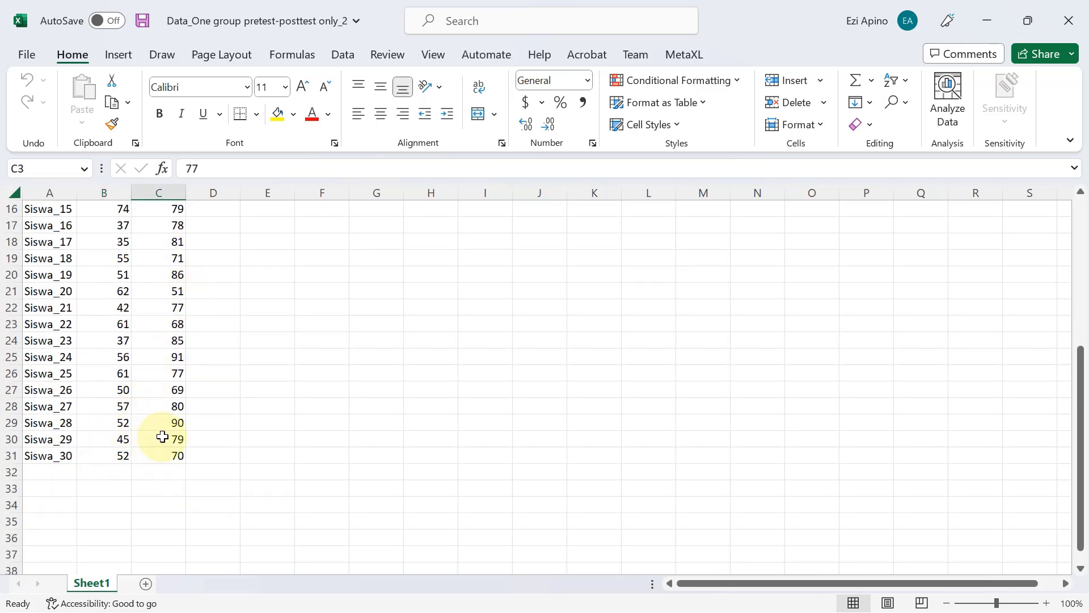
{"action": "scroll", "coordinate": [161, 403], "scroll_direction": "up", "scroll_amount": 5}
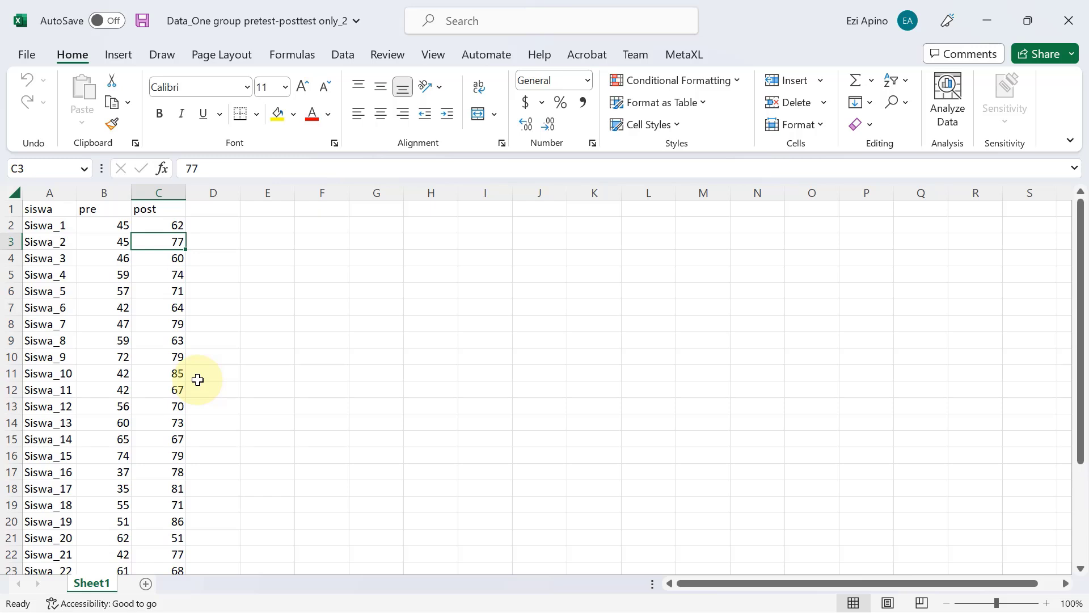
{"action": "left_click", "coordinate": [119, 227]}
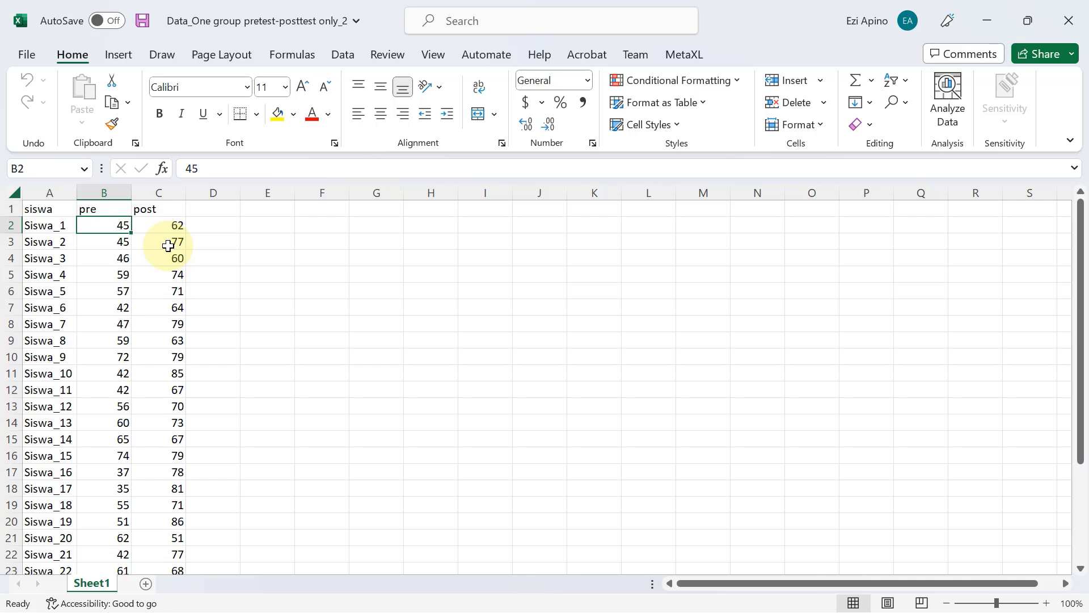
{"action": "scroll", "coordinate": [167, 244], "scroll_direction": "down", "scroll_amount": 1}
{"action": "scroll", "coordinate": [162, 233], "scroll_direction": "up", "scroll_amount": 1}
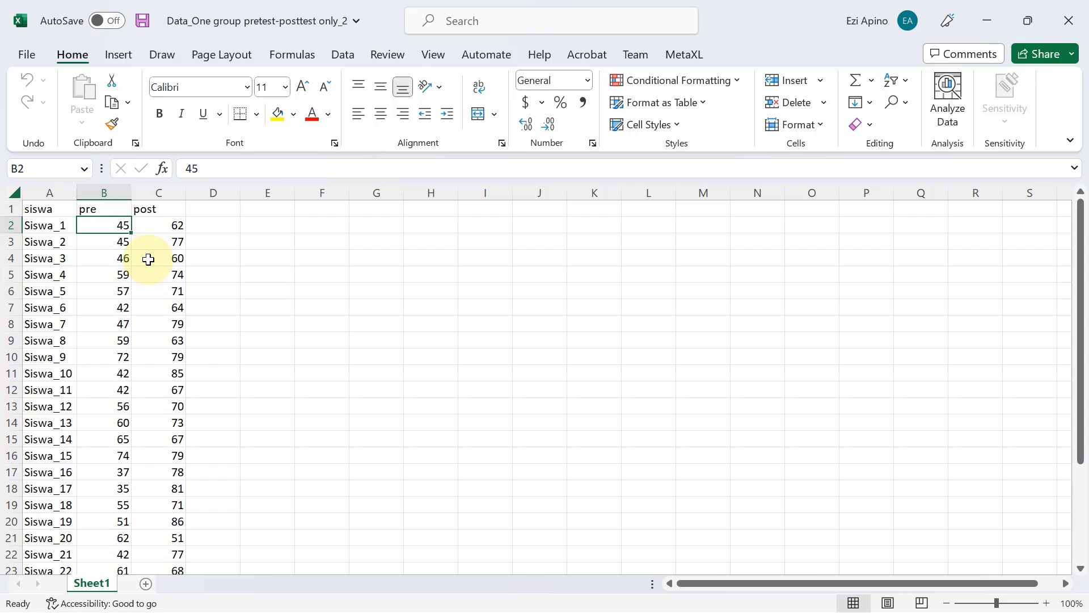
{"action": "scroll", "coordinate": [148, 259], "scroll_direction": "down", "scroll_amount": 3}
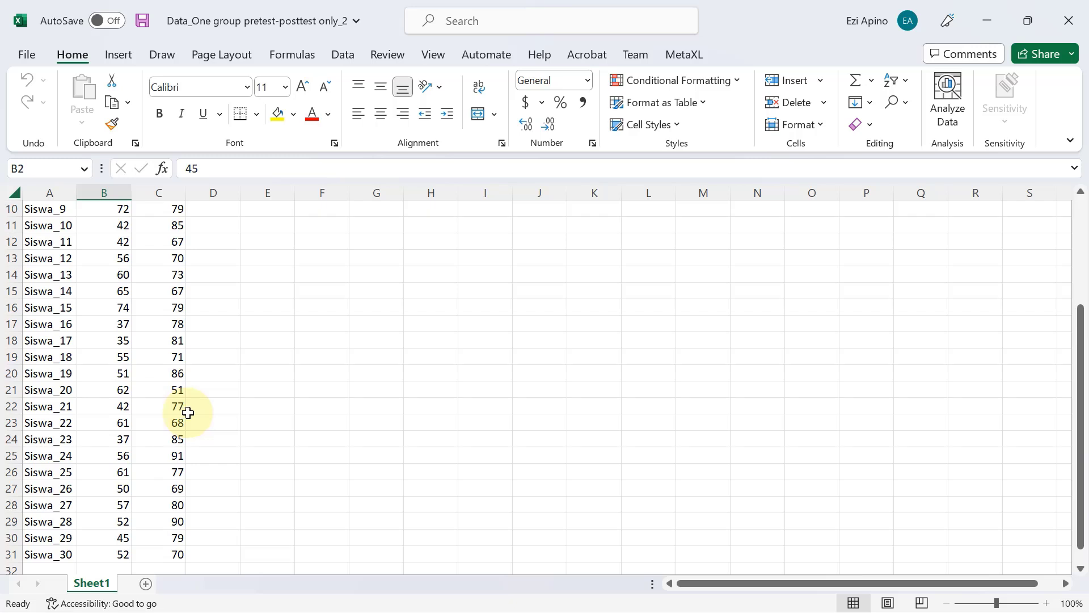
{"action": "scroll", "coordinate": [188, 412], "scroll_direction": "up", "scroll_amount": 3}
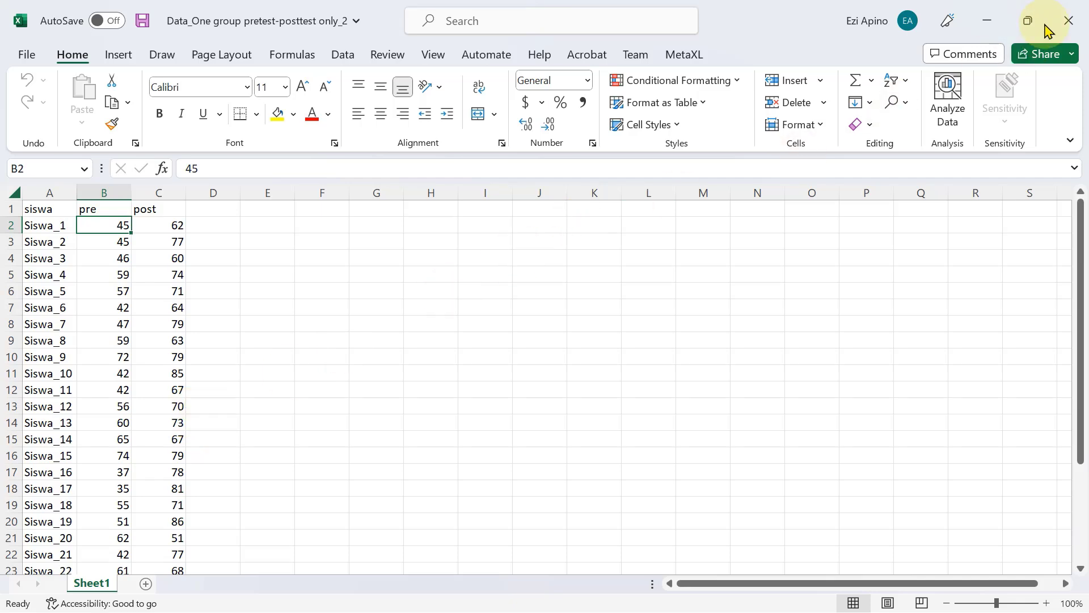
Switch to the PowerPoint presentation and read the "Contoh kasus" slide through to its two numbered test questions
{"action": "left_click", "coordinate": [994, 22]}
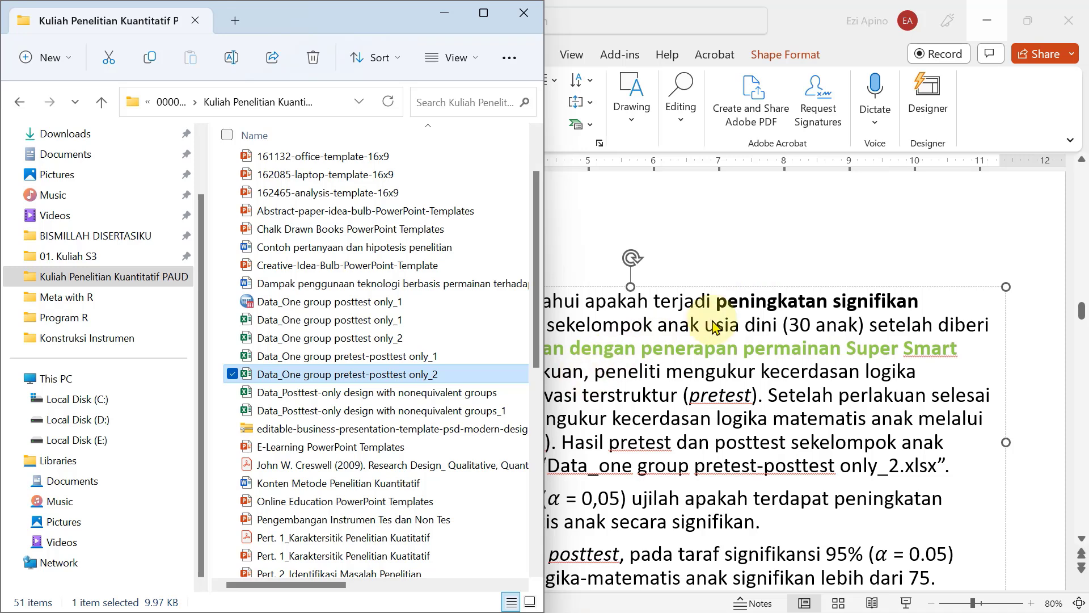
{"action": "left_click", "coordinate": [752, 250]}
{"action": "scroll", "coordinate": [603, 410], "scroll_direction": "down", "scroll_amount": 1}
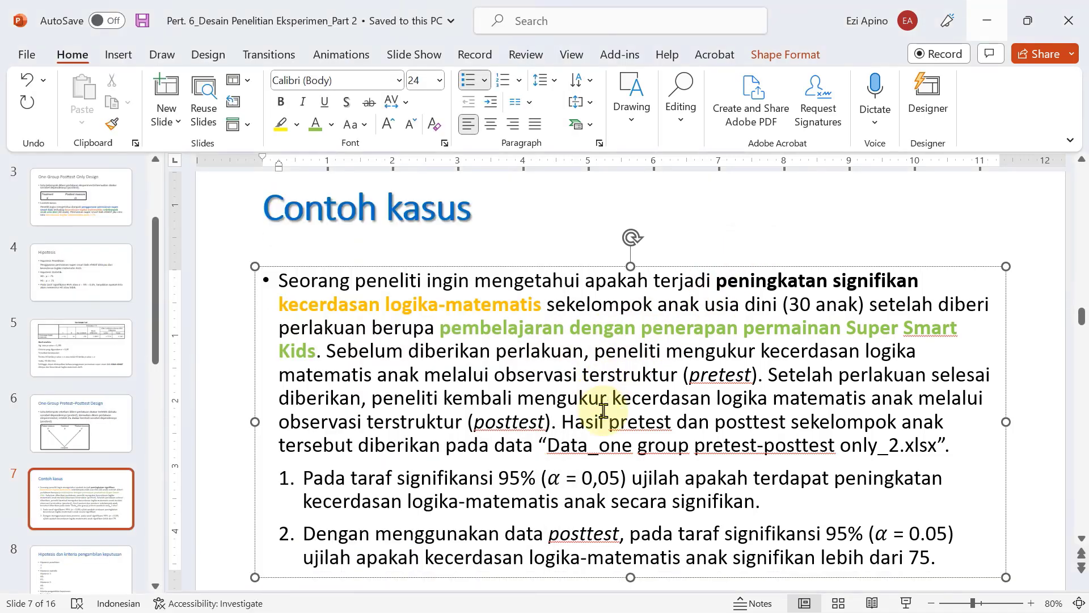
{"action": "scroll", "coordinate": [603, 410], "scroll_direction": "down", "scroll_amount": 1}
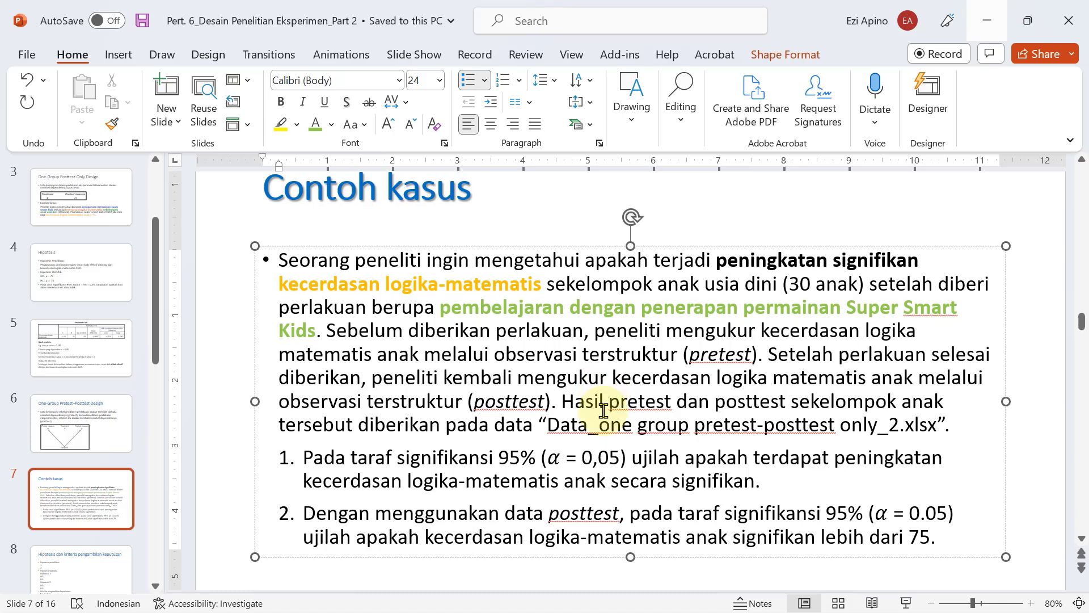
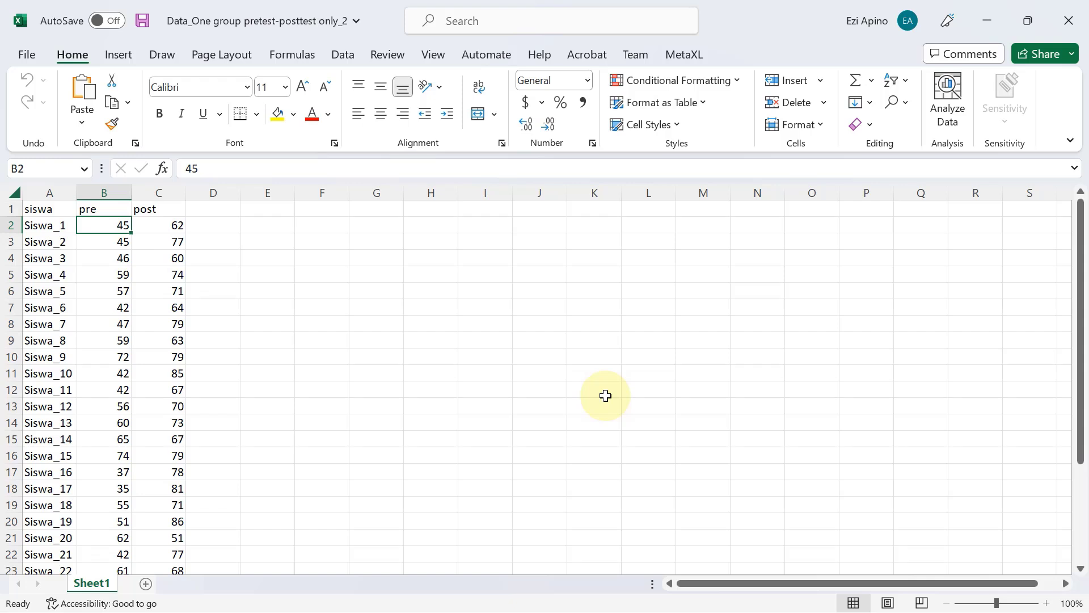
Check that SPSS Statistics has an empty dataset open, and review the paired pre and post scores in the Excel workbook
{"action": "mouse_move", "coordinate": [652, 610]}
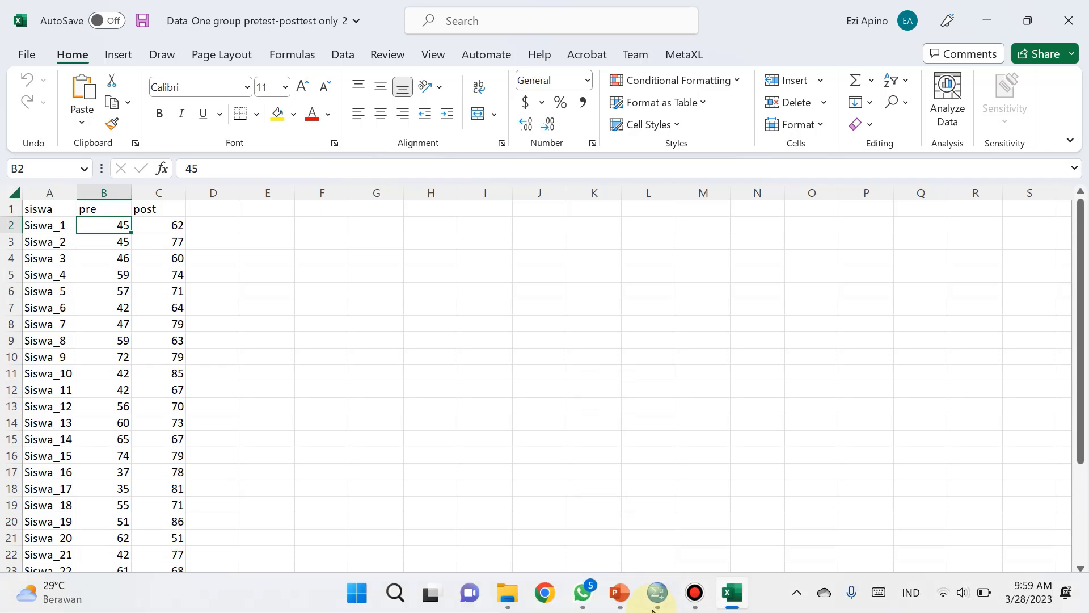
{"action": "left_click", "coordinate": [656, 608]}
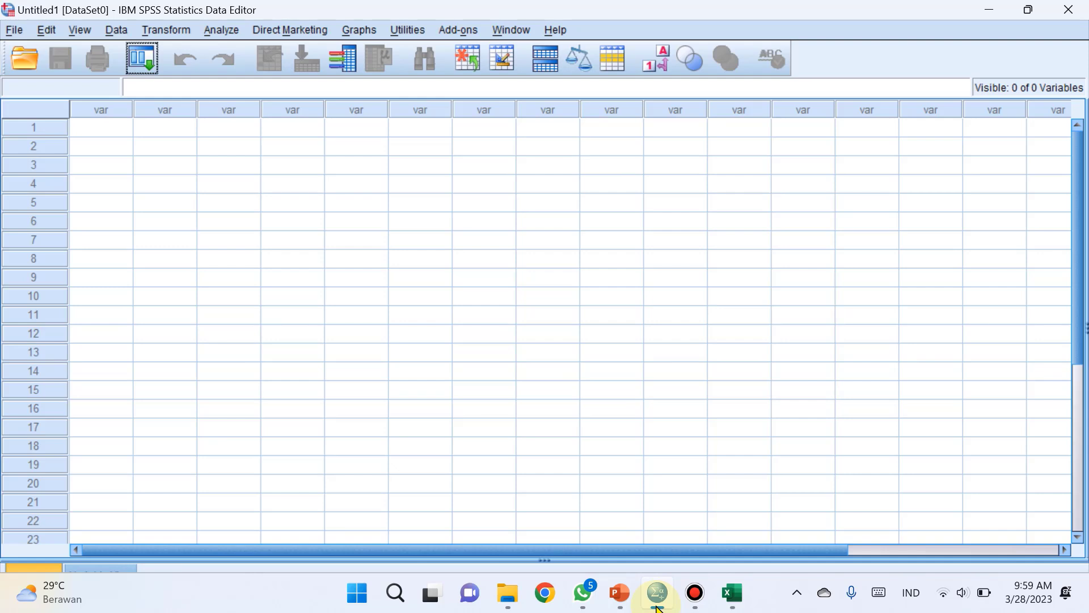
{"action": "mouse_move", "coordinate": [588, 598]}
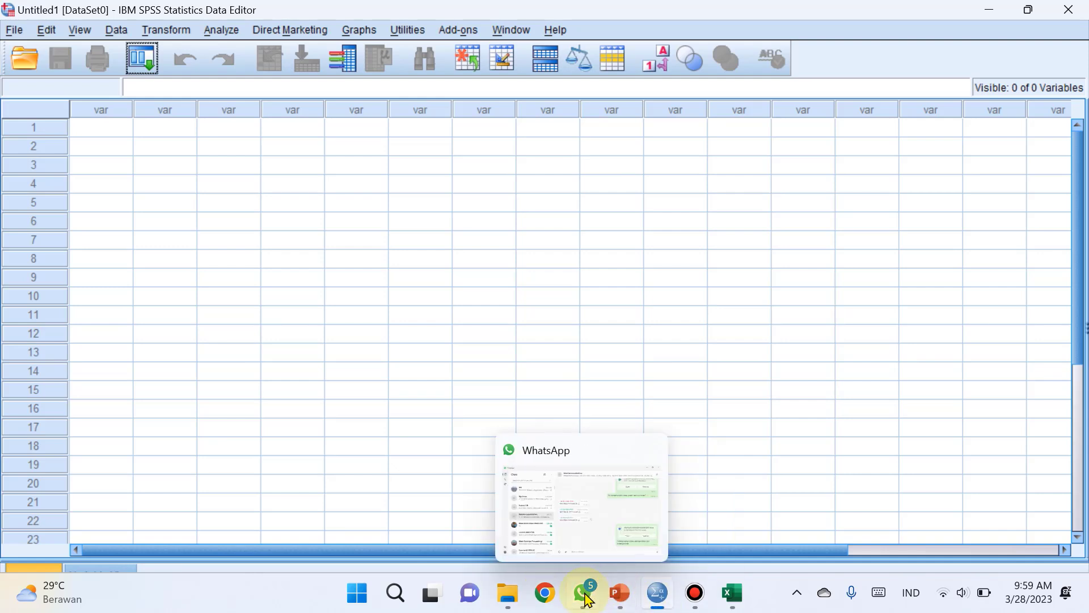
{"action": "left_click", "coordinate": [733, 593]}
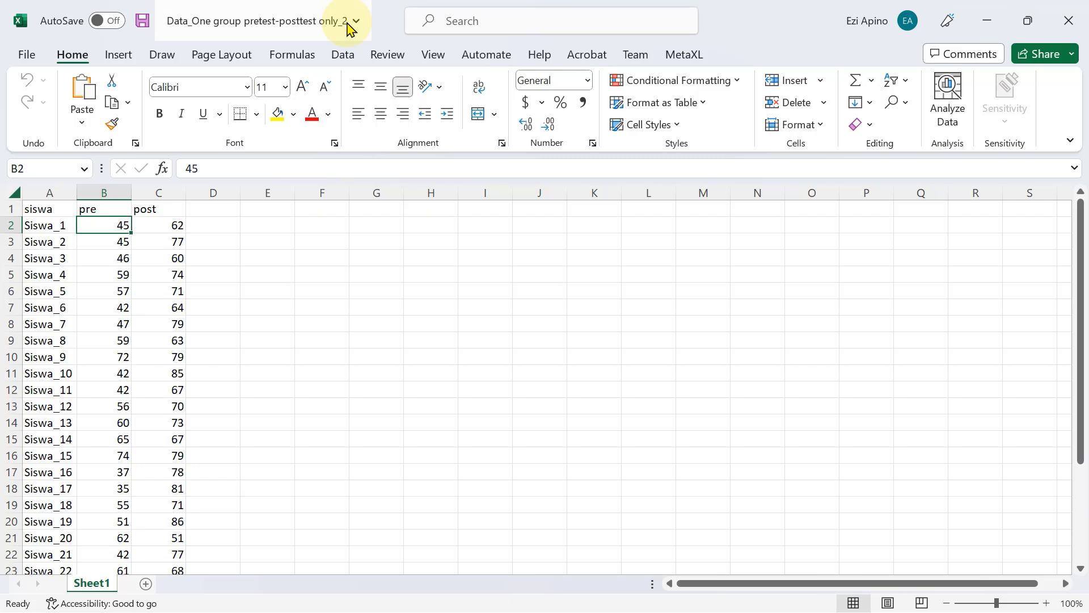
{"action": "left_click", "coordinate": [122, 273]}
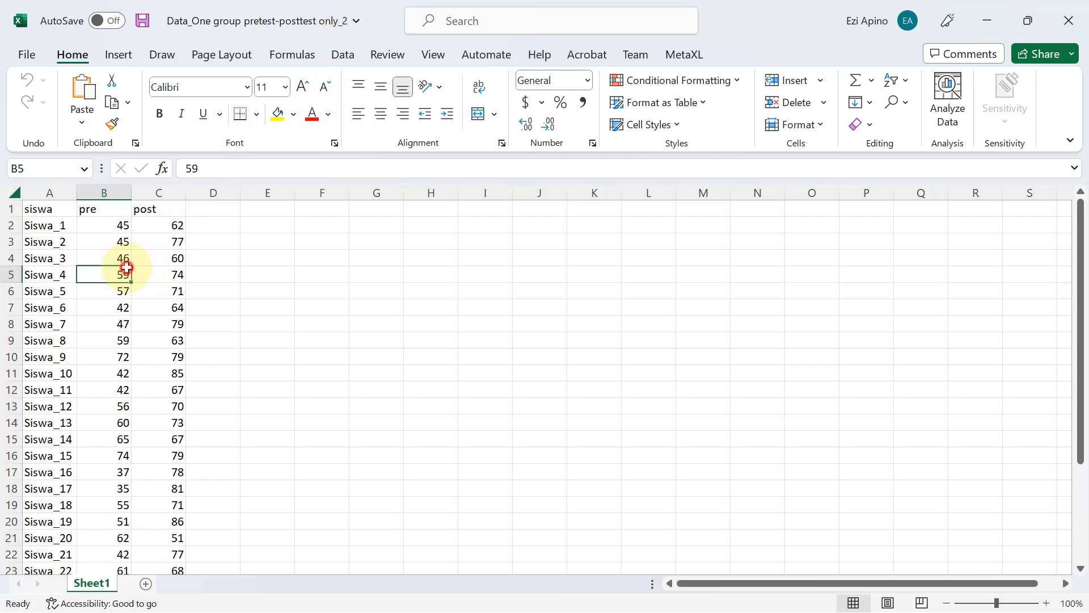
{"action": "left_click", "coordinate": [121, 228]}
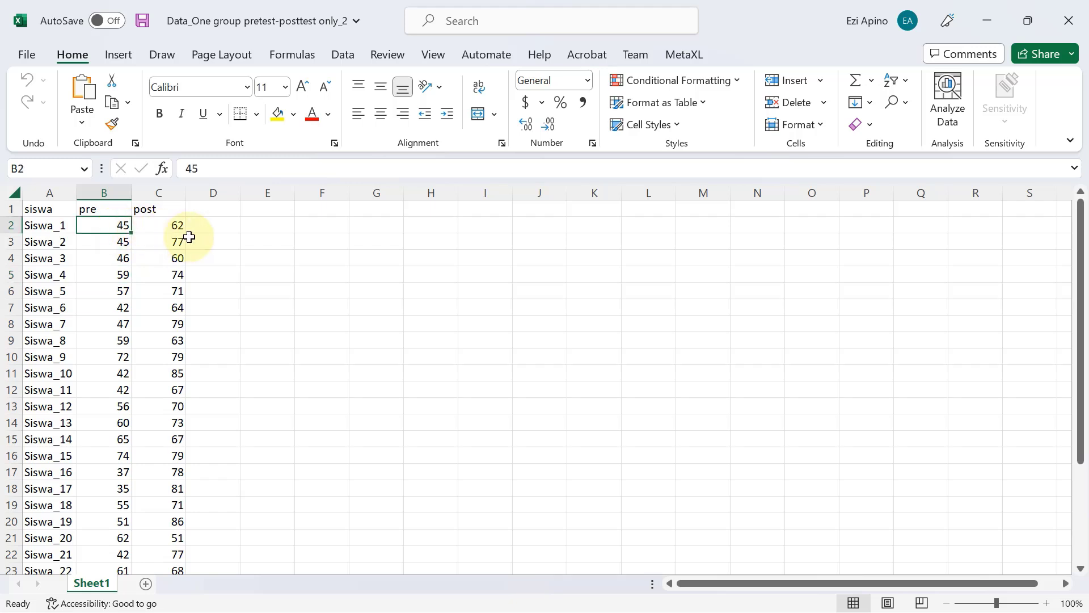
{"action": "left_click", "coordinate": [173, 225]}
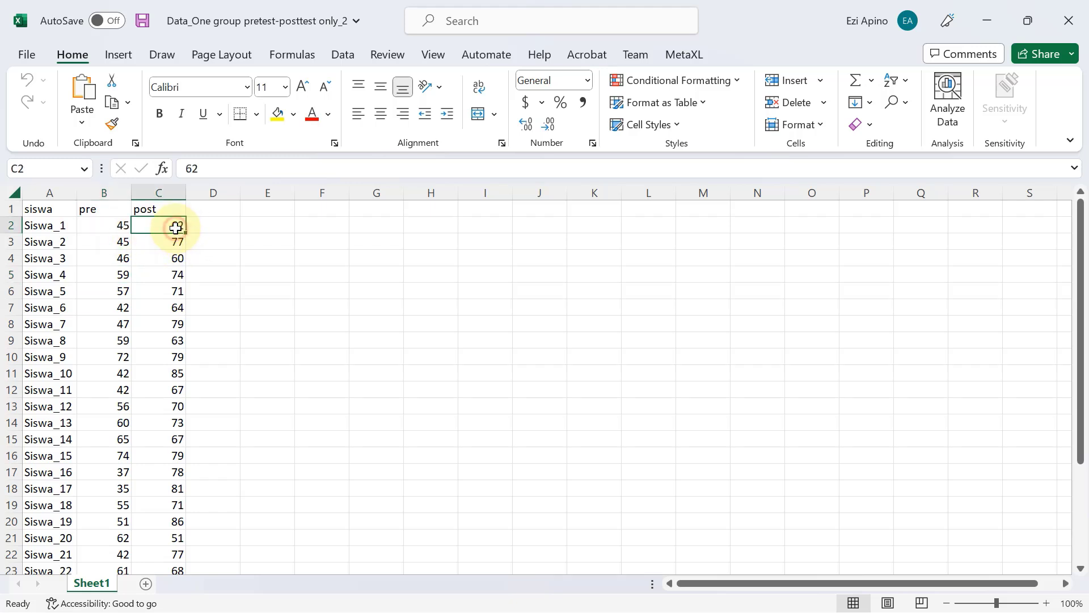
{"action": "left_click", "coordinate": [125, 225]}
{"action": "left_click", "coordinate": [159, 225]}
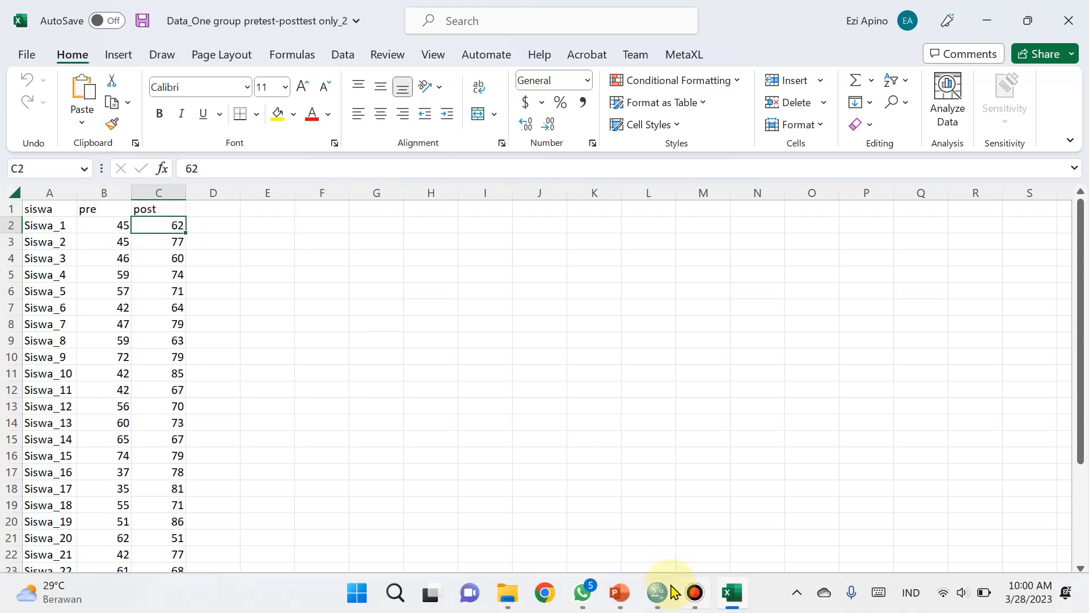
Switch to the SPSS Statistics Data Editor and define the first variable with the name Pretest
{"action": "mouse_move", "coordinate": [667, 603]}
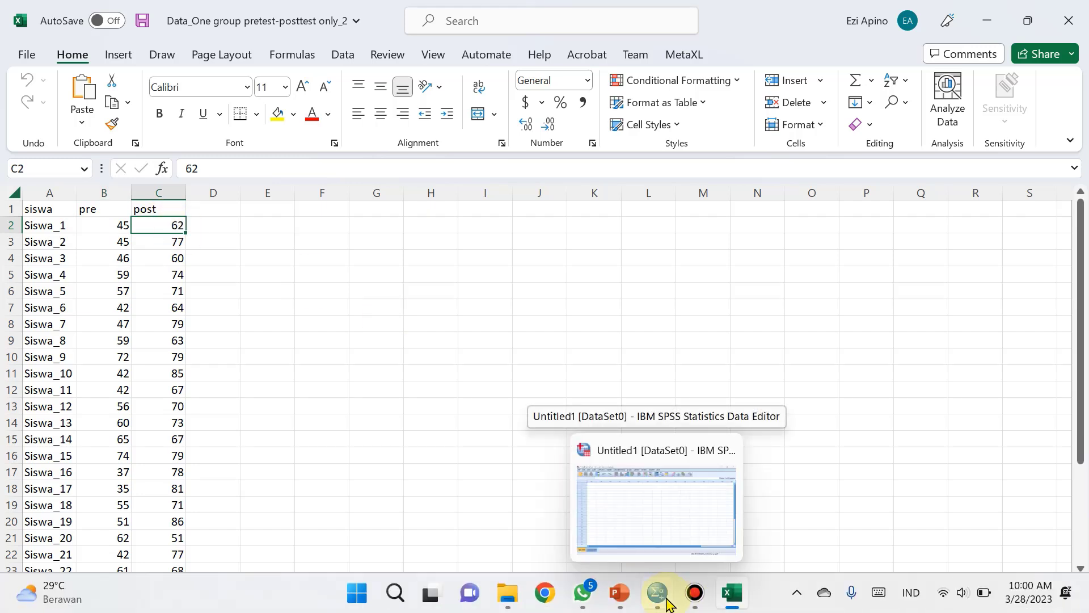
{"action": "left_click", "coordinate": [668, 603]}
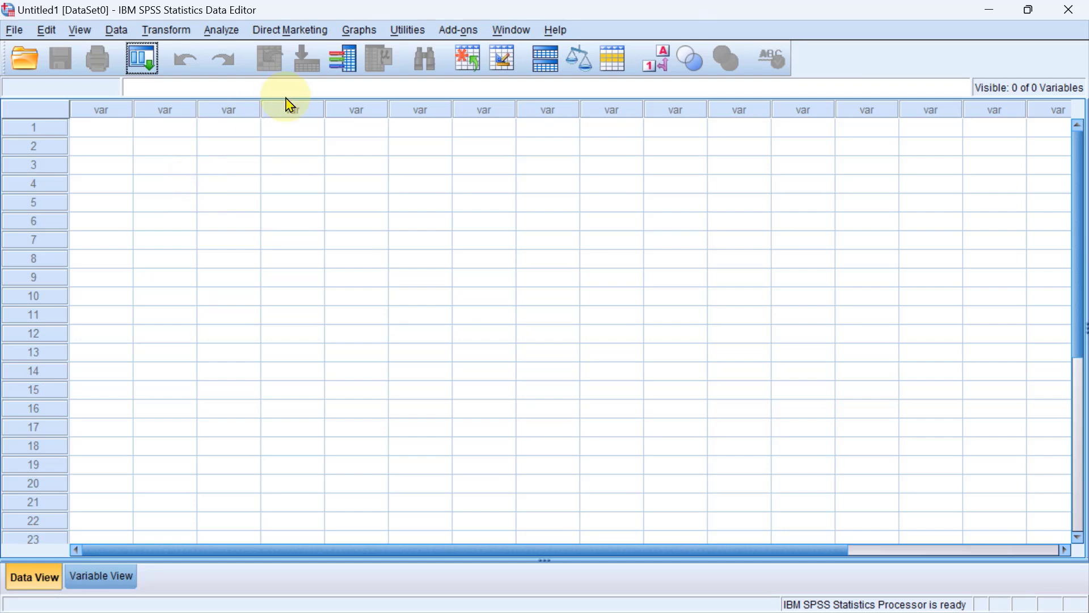
{"action": "left_click", "coordinate": [732, 593]}
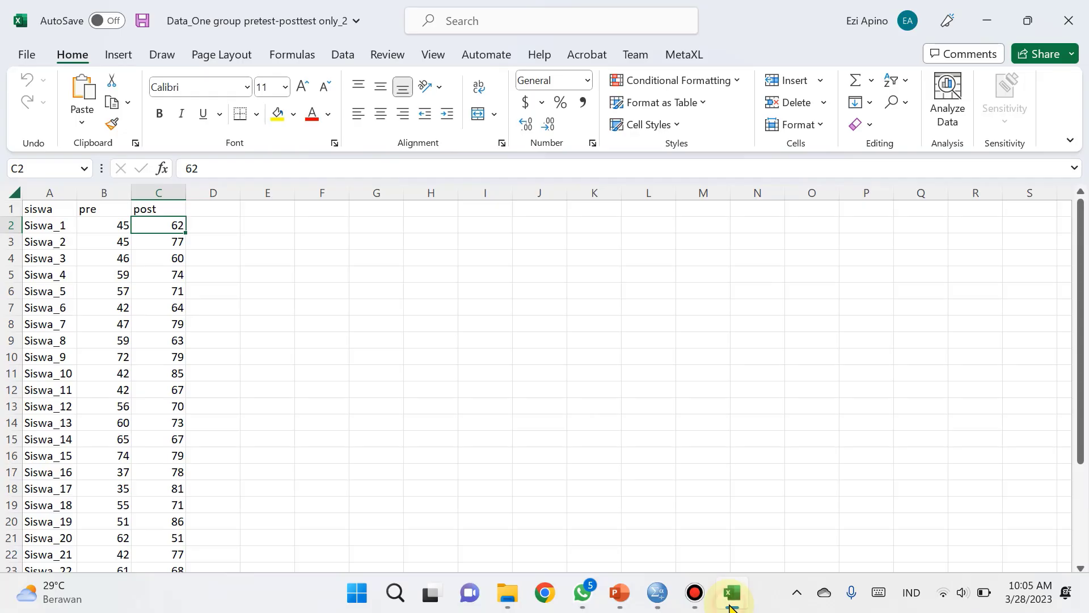
{"action": "left_click", "coordinate": [732, 592]}
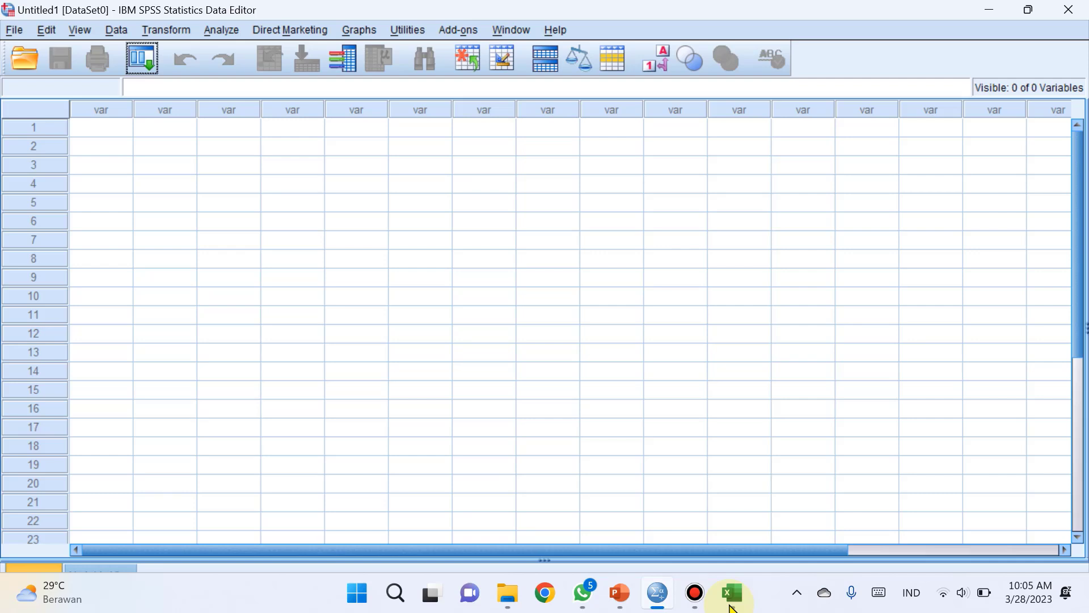
{"action": "left_click", "coordinate": [631, 350]}
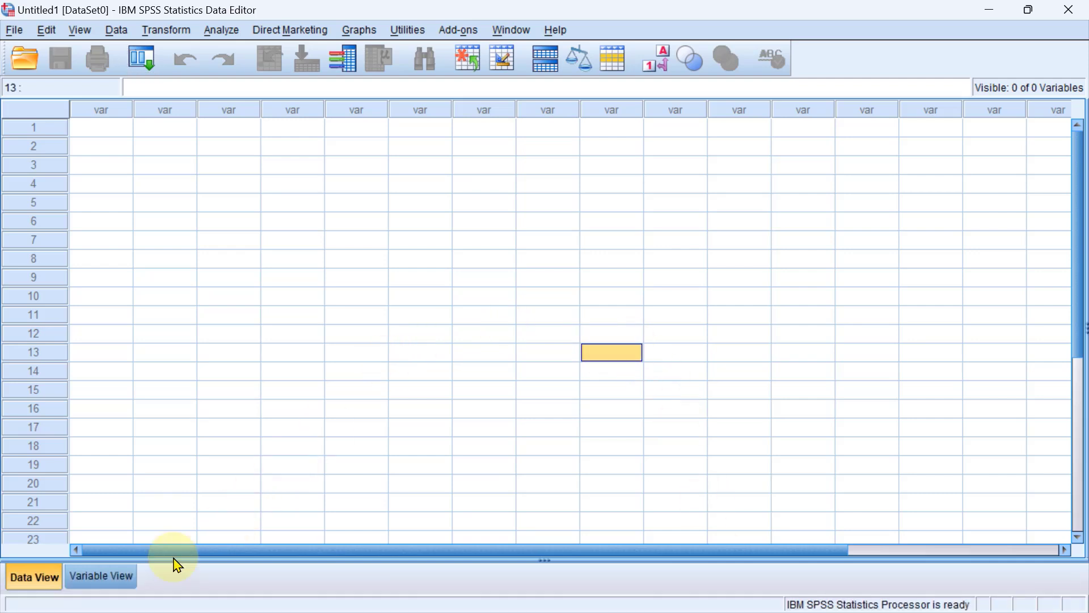
{"action": "left_click", "coordinate": [108, 580]}
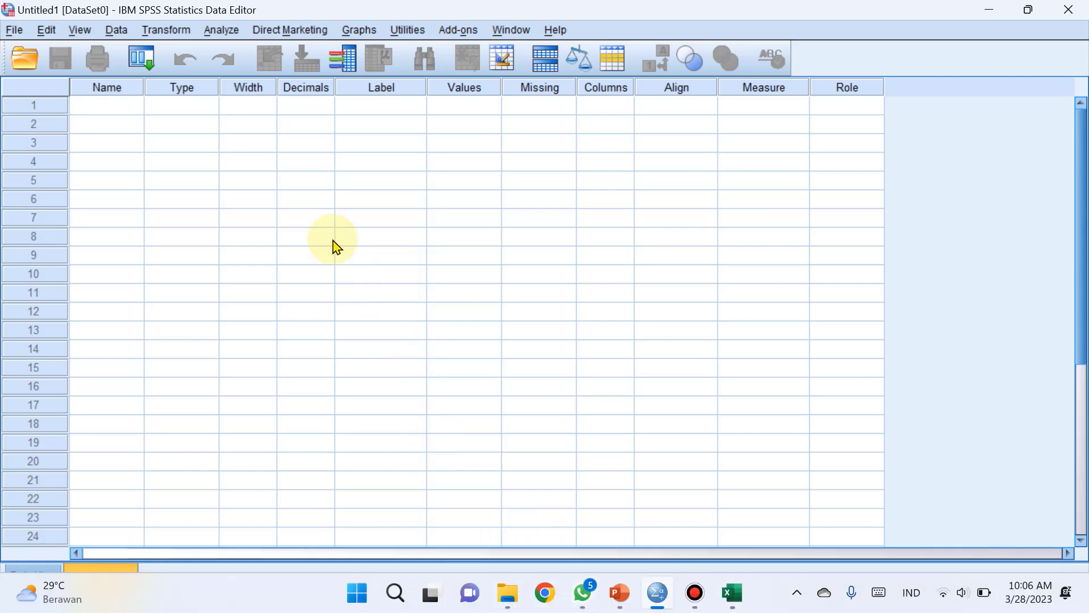
{"action": "left_click", "coordinate": [131, 109]}
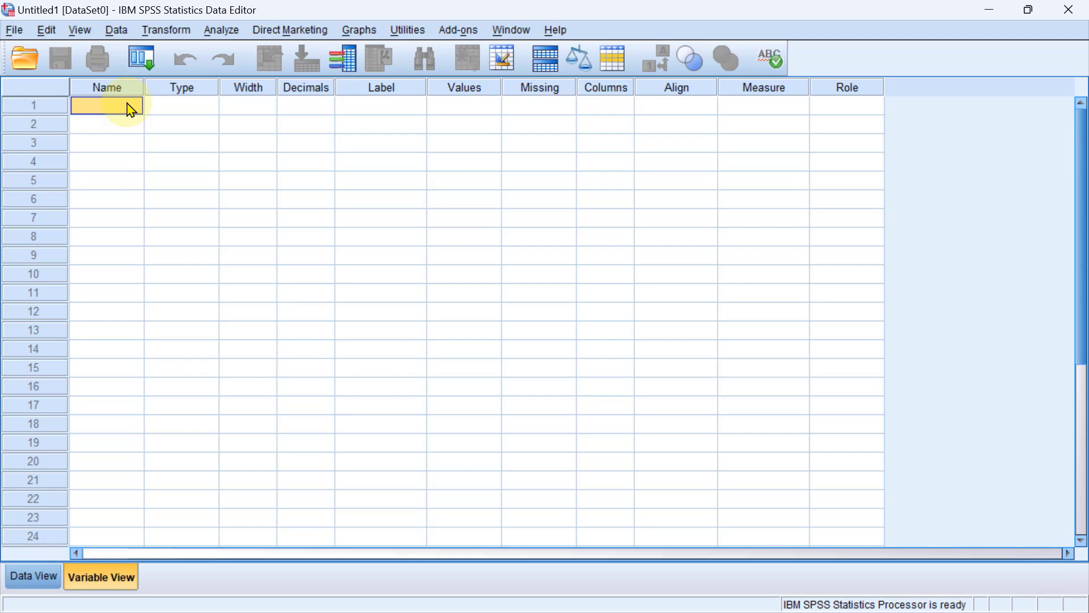
{"action": "type", "text": "Pretest"}
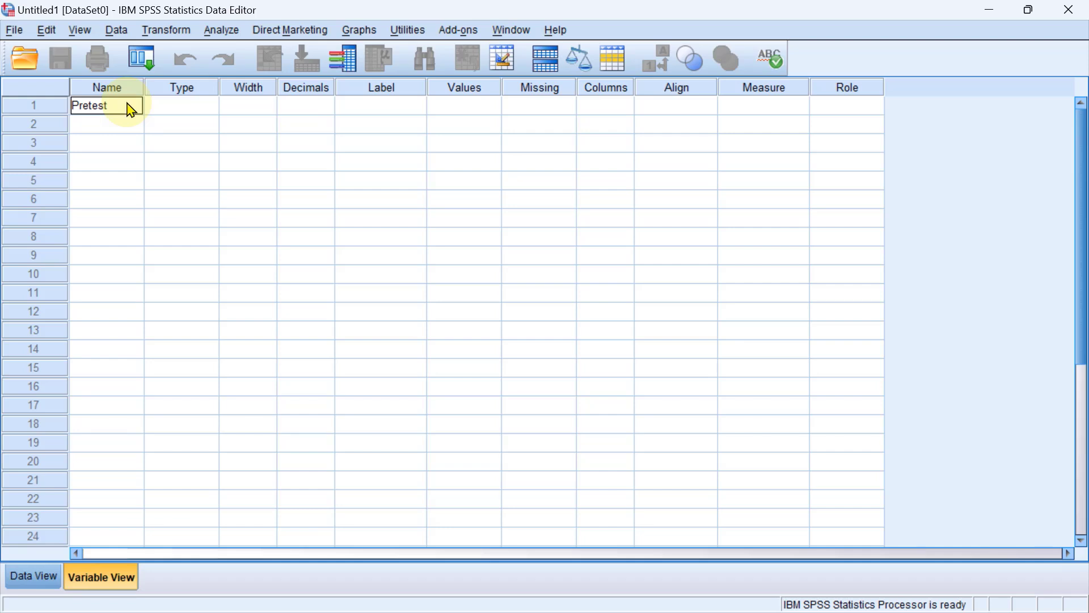
{"action": "key", "text": "Return"}
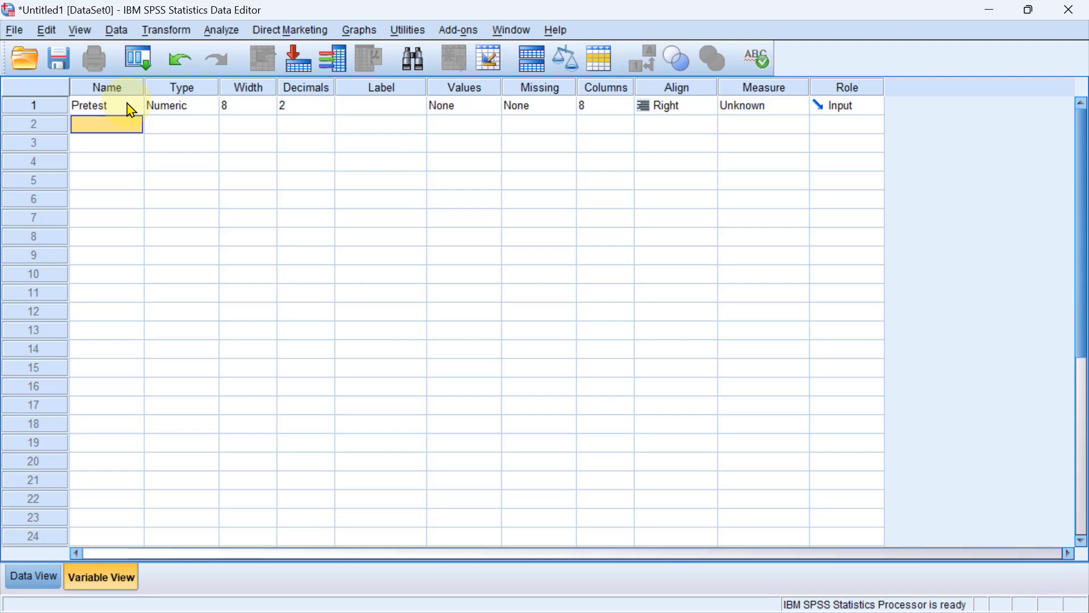
Enter "Logika-matematis awal" as the label of the Pretest variable
{"action": "key", "text": "Up"}
{"action": "key", "text": "Right"}
{"action": "key", "text": "Right"}
{"action": "key", "text": "Right"}
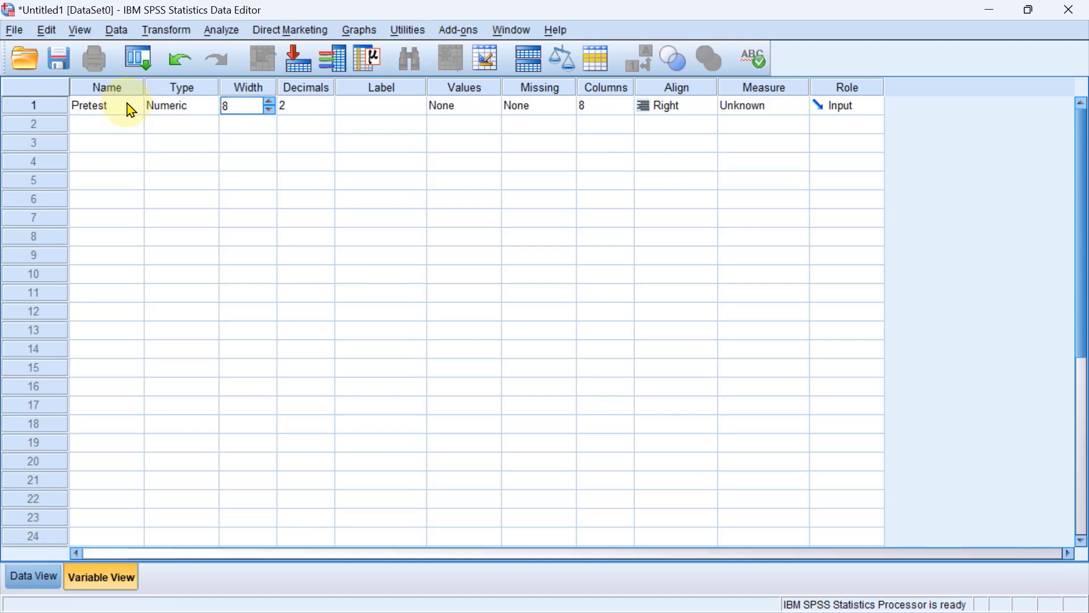
{"action": "key", "text": "Right"}
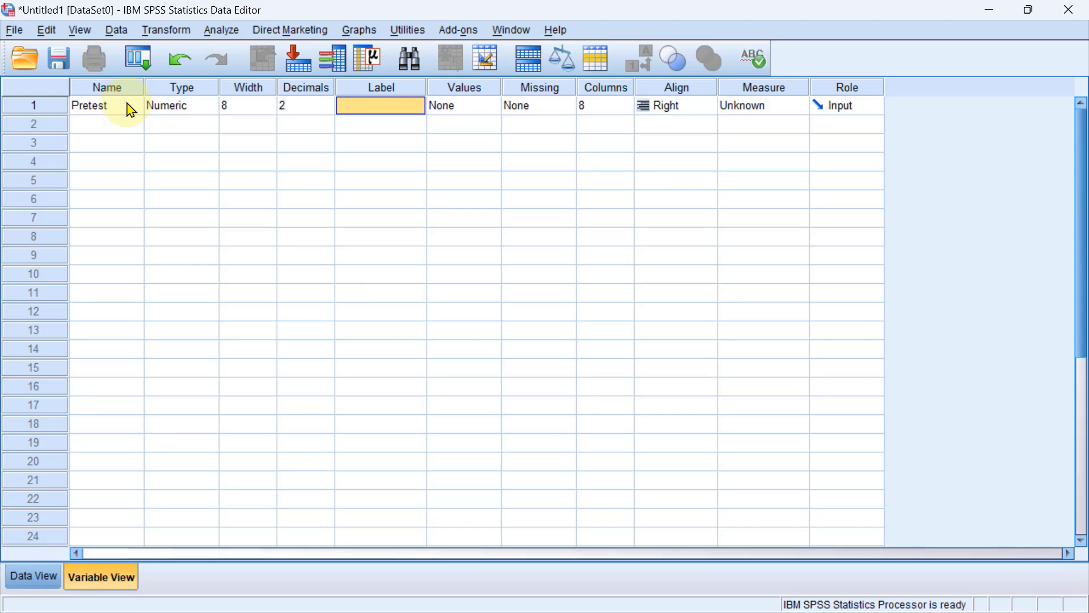
{"action": "type", "text": "Logika-"}
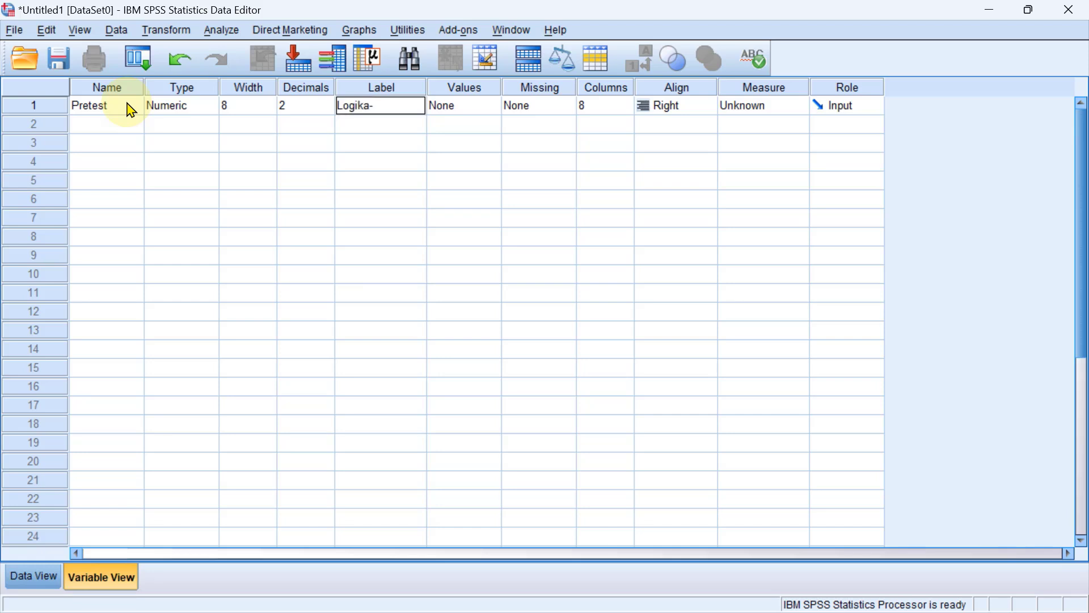
{"action": "type", "text": "matematis"}
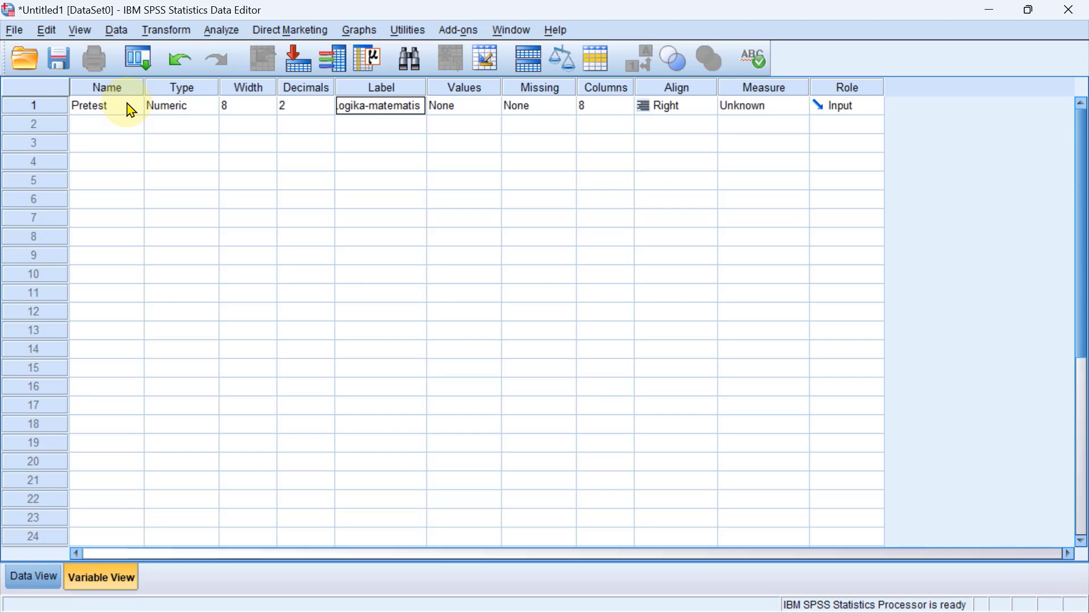
{"action": "type", "text": " awal"}
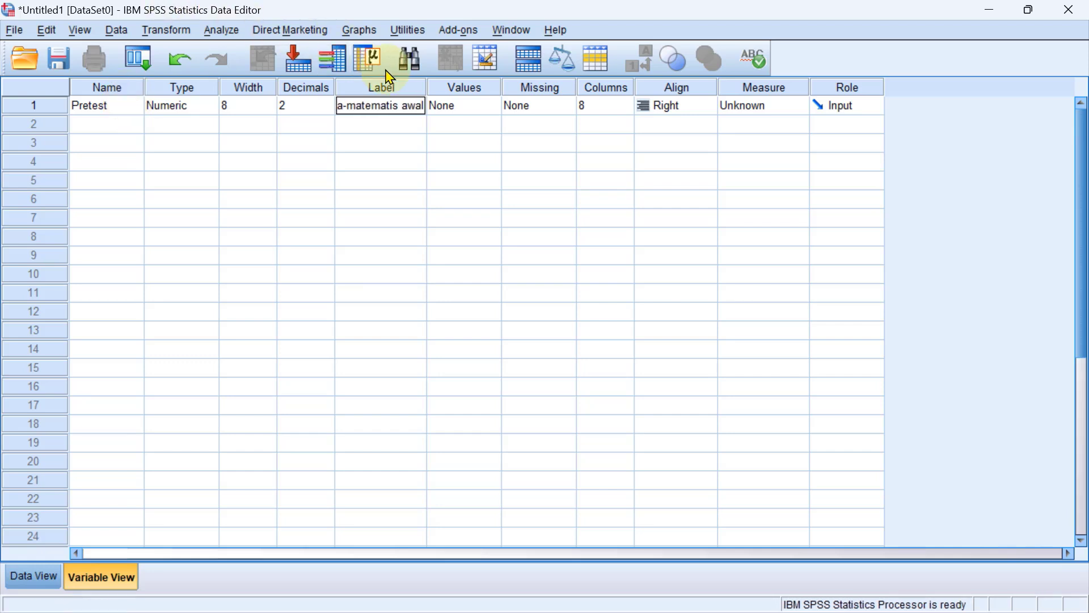
Widen the Label column to fit the whole label and set the Pretest variable's measurement level to Scale
{"action": "left_click_drag", "start_coordinate": [427, 91], "coordinate": [481, 92]}
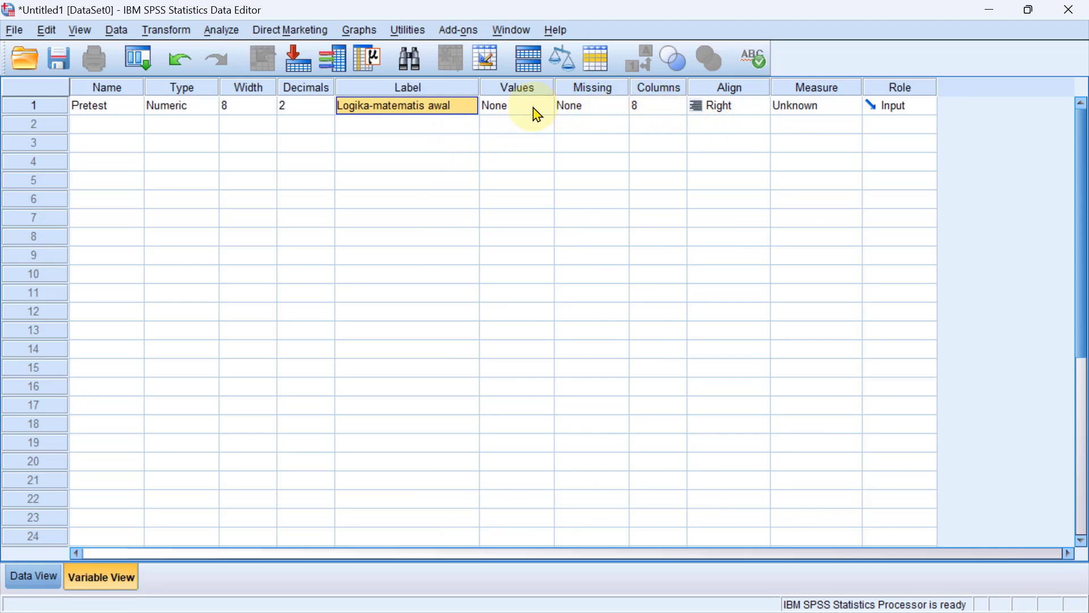
{"action": "left_click", "coordinate": [842, 110]}
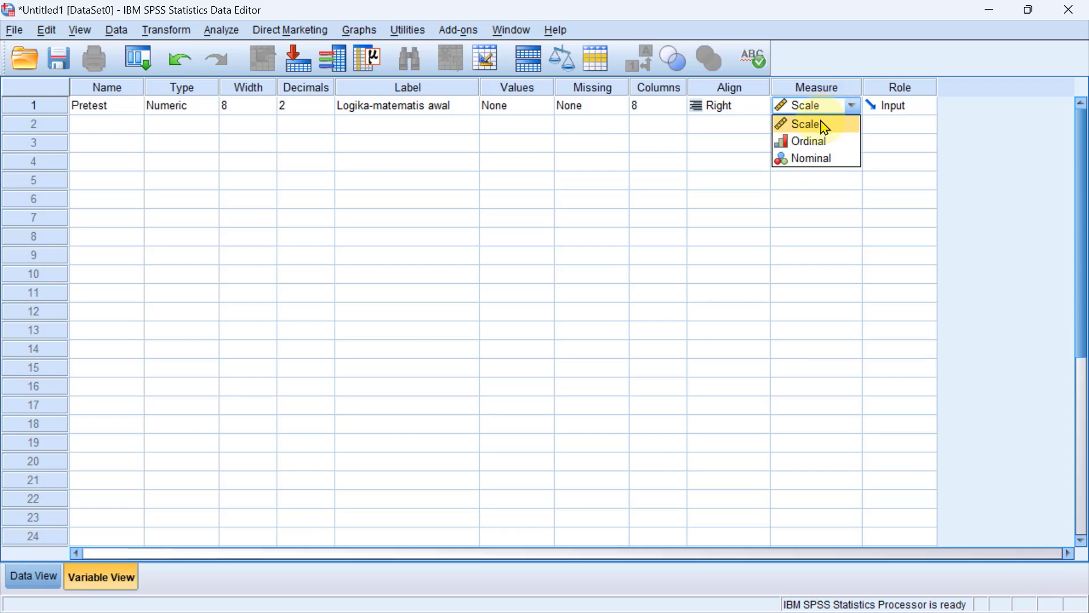
{"action": "left_click", "coordinate": [822, 124]}
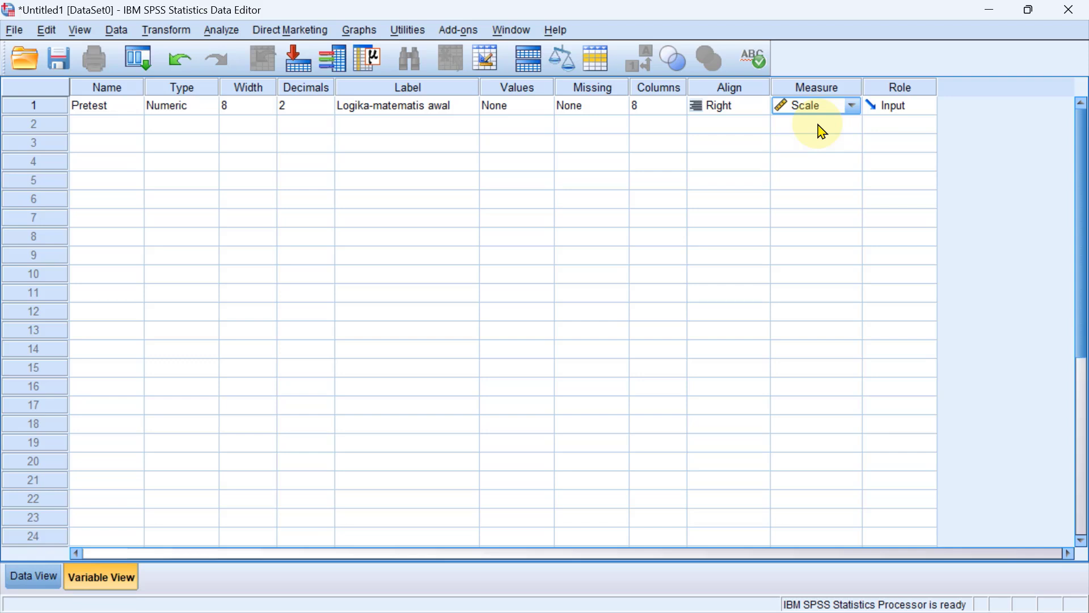
Define a second variable with the name Posttest
{"action": "left_click", "coordinate": [120, 131]}
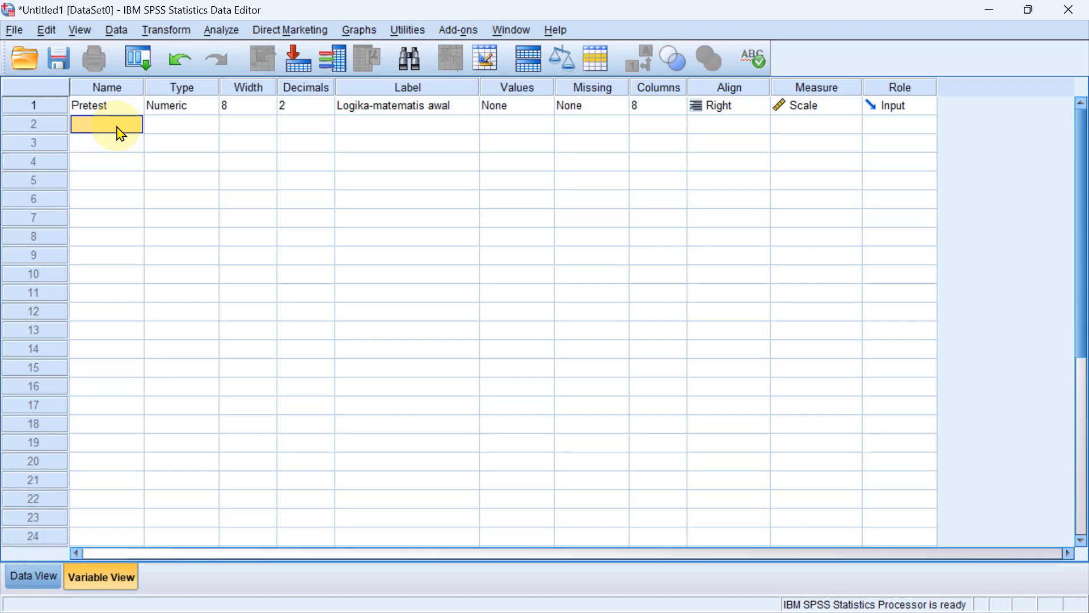
{"action": "type", "text": "Posttest"}
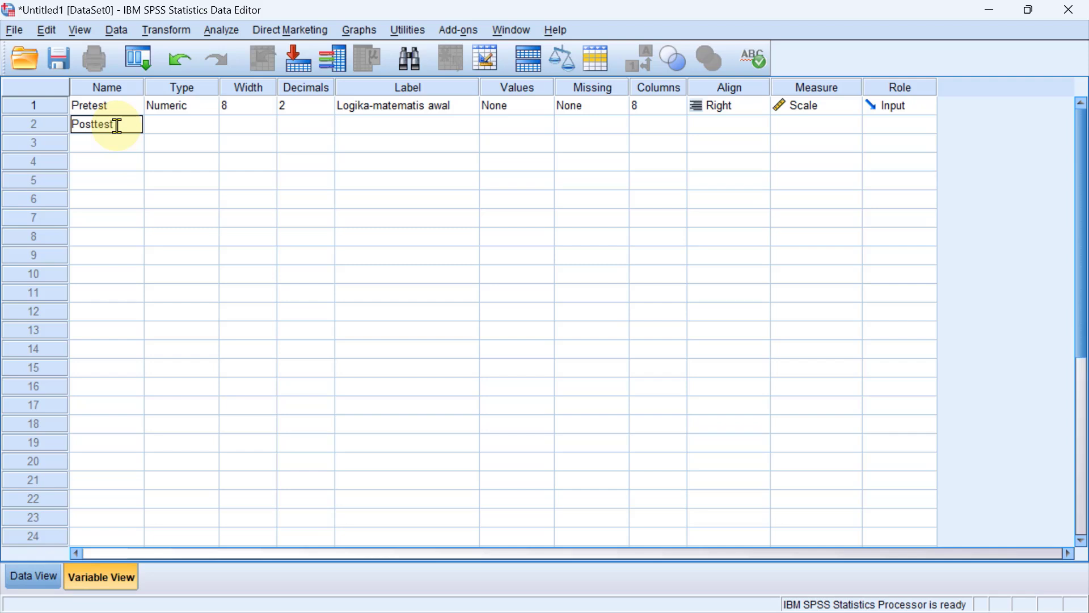
{"action": "key", "text": "Return"}
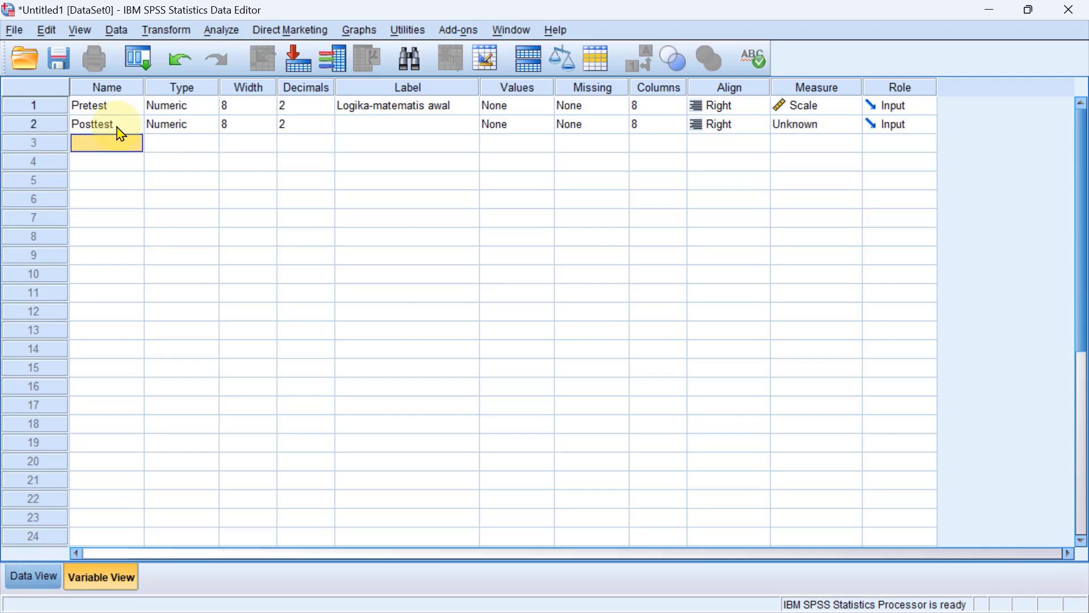
Label the Posttest variable "Logika-matematis akhir" and set its measurement level to Scale
{"action": "left_click", "coordinate": [404, 125]}
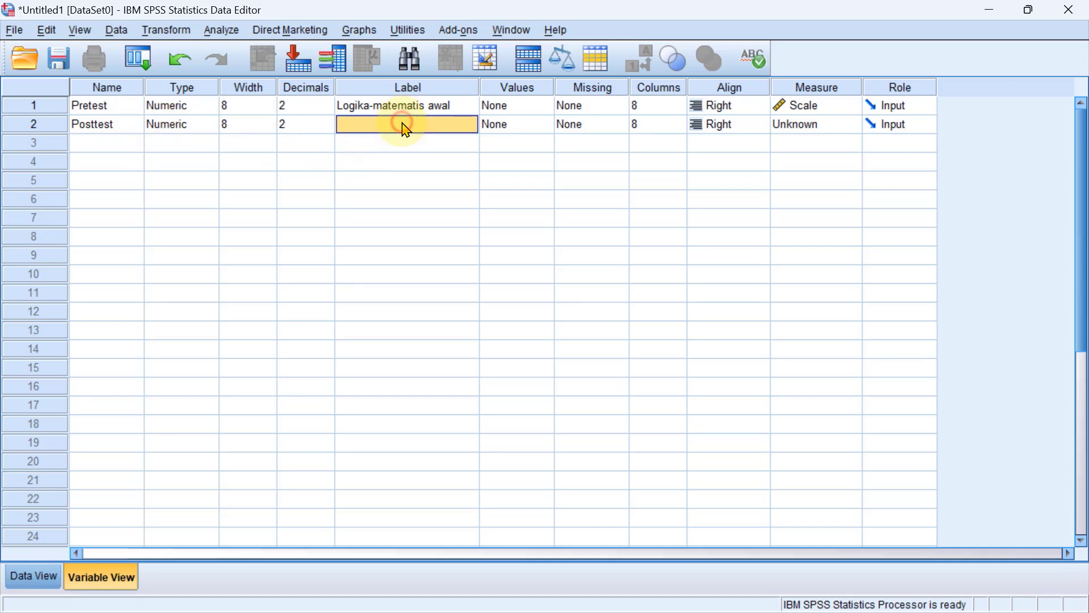
{"action": "type", "text": "Logika m"}
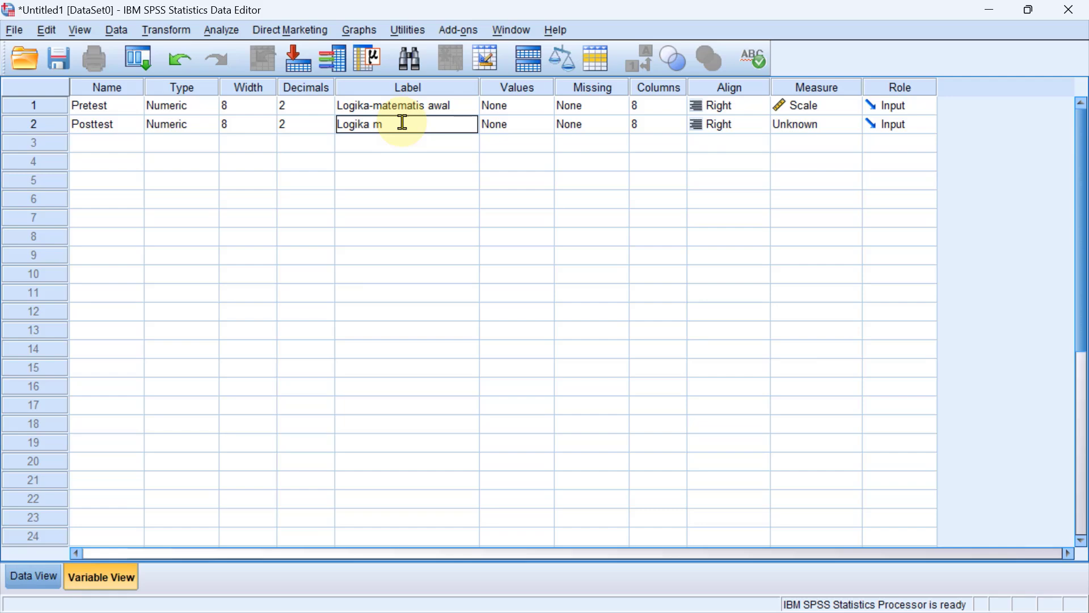
{"action": "key", "text": "BackSpace"}
{"action": "type", "text": "-matematis akhi"}
{"action": "key", "text": "Tab"}
{"action": "key", "text": "Tab"}
{"action": "key", "text": "Tab"}
{"action": "key", "text": "Tab"}
{"action": "key", "text": "Tab"}
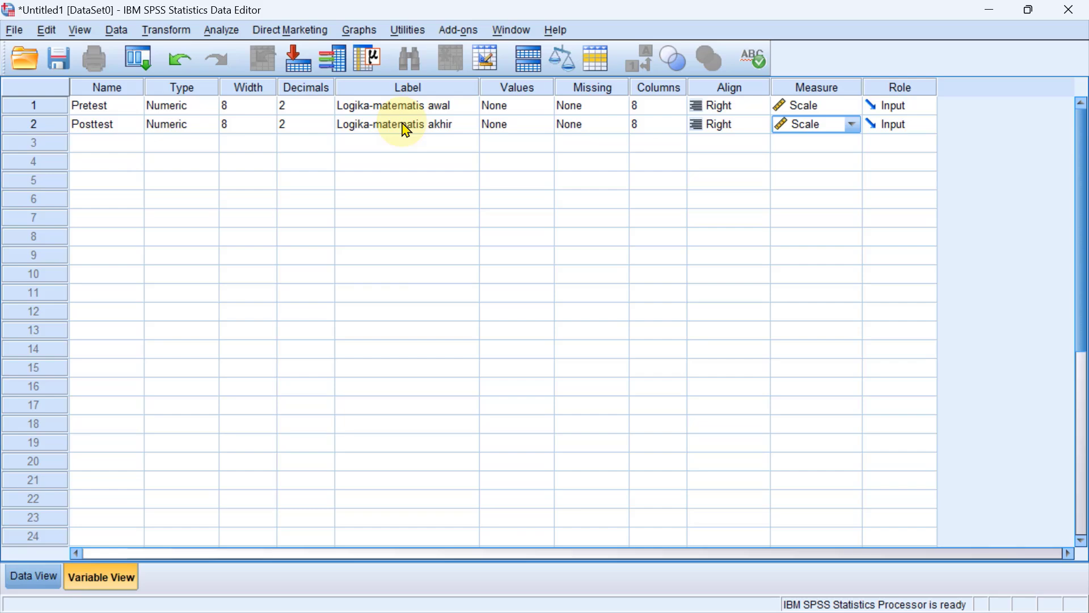
Display the dataset's case grid, and switch to the Excel workbook holding the students' pre and post scores
{"action": "left_click", "coordinate": [33, 577]}
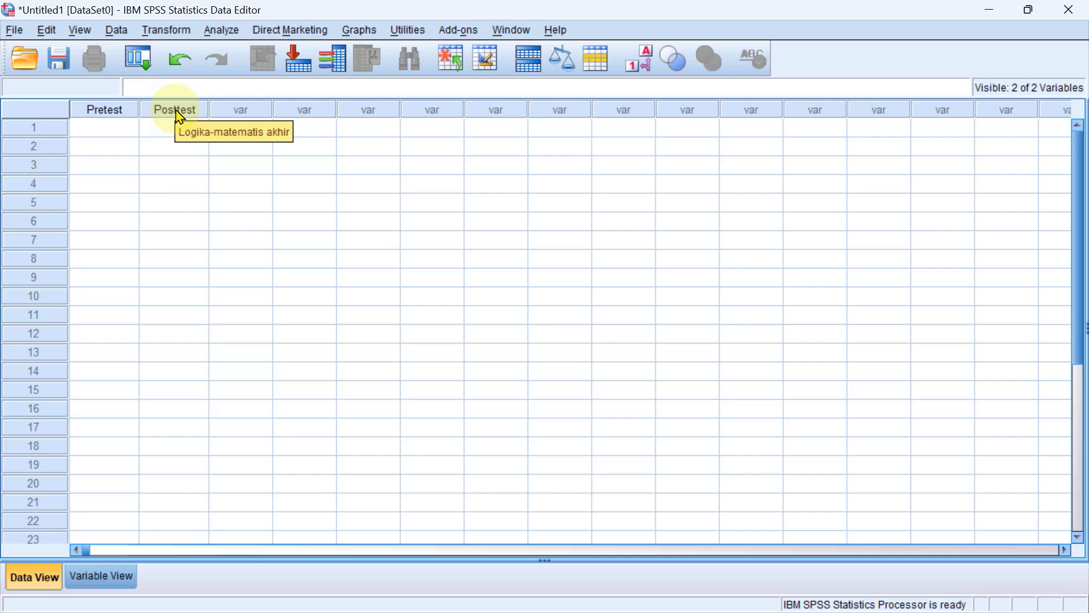
{"action": "mouse_move", "coordinate": [851, 611]}
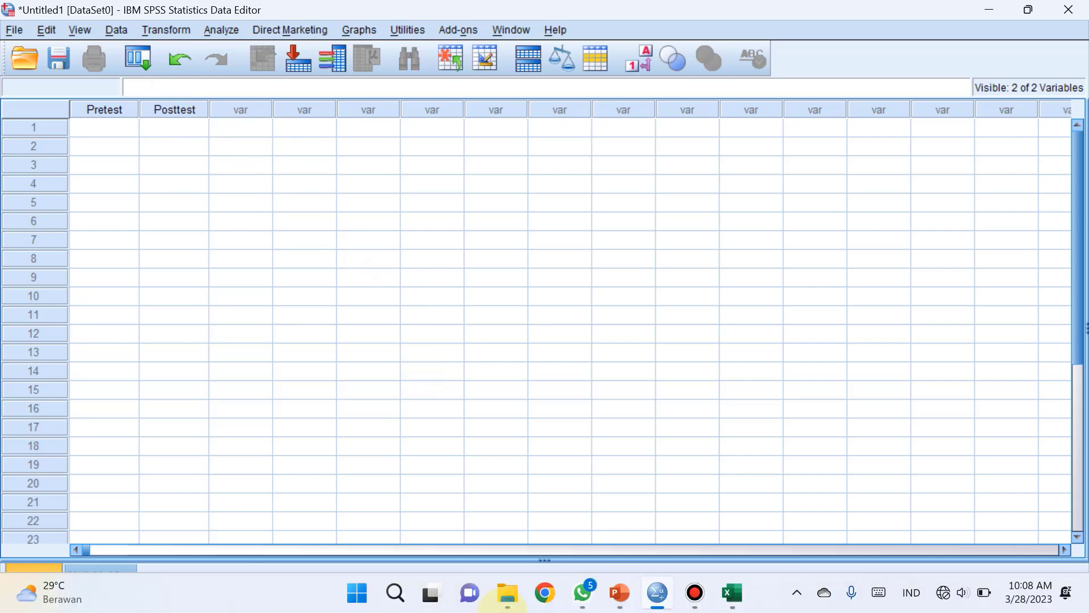
{"action": "left_click", "coordinate": [733, 603]}
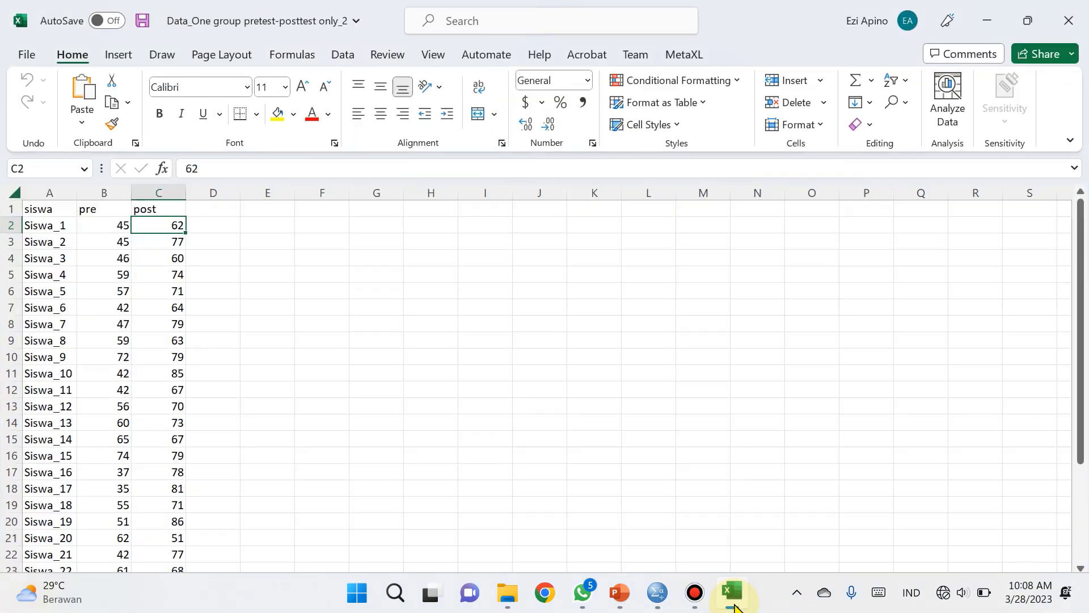
{"action": "left_click", "coordinate": [149, 306]}
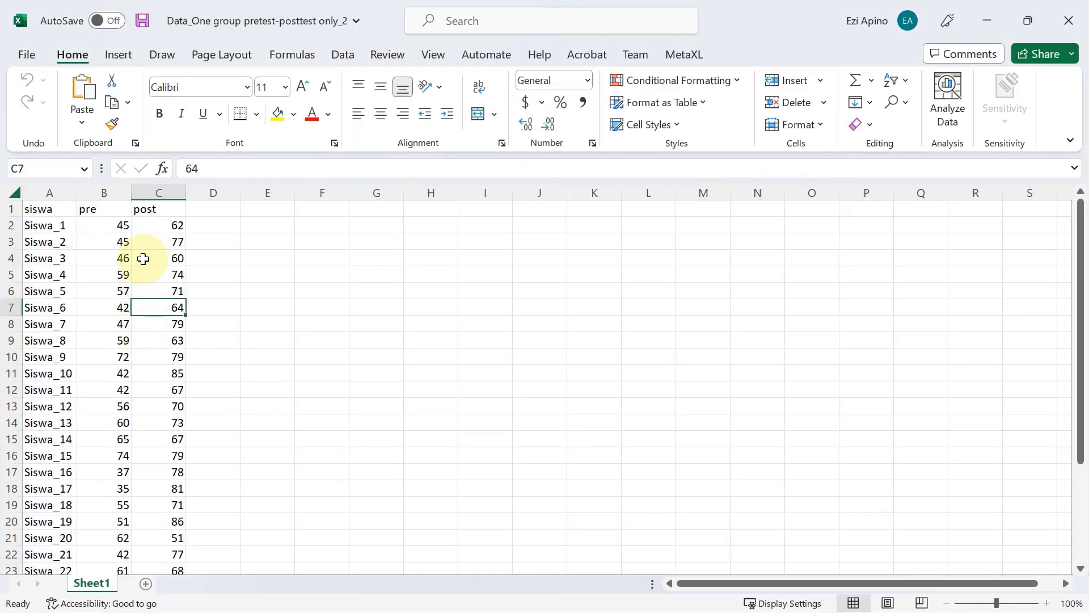
{"action": "left_click", "coordinate": [115, 227]}
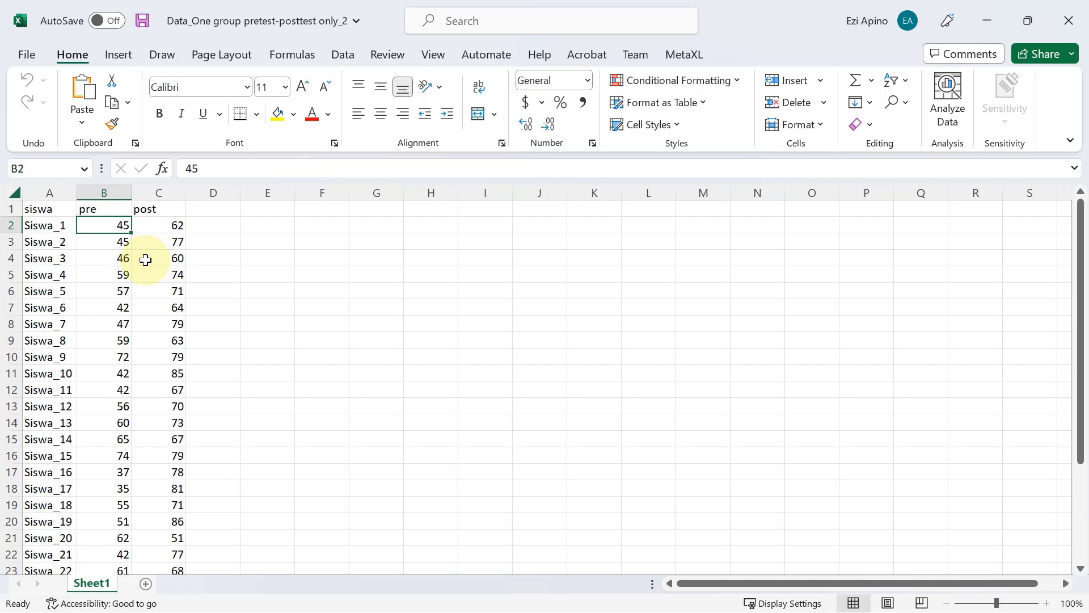
{"action": "left_click", "coordinate": [119, 240]}
{"action": "left_click", "coordinate": [115, 225]}
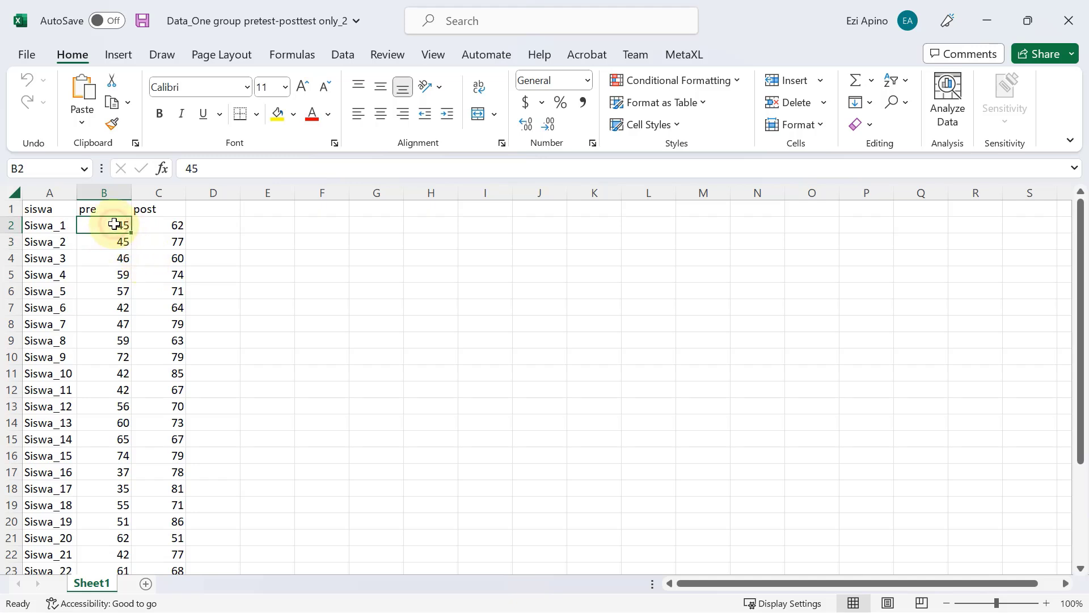
{"action": "left_click", "coordinate": [158, 244]}
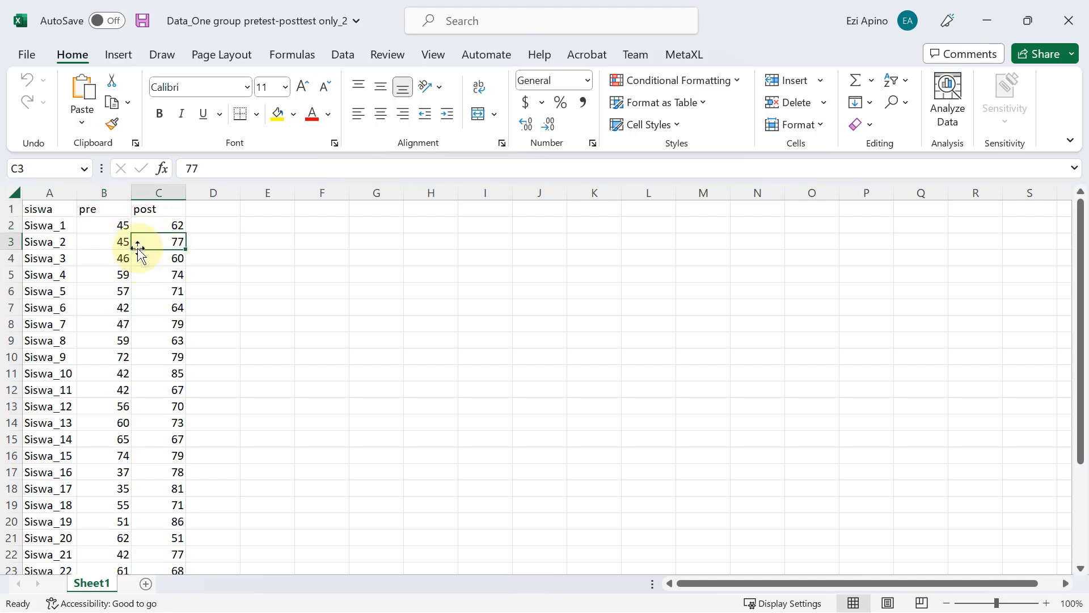
Copy the pre and post scores of all students, Siswa_1 to Siswa_30, in cells B2:C31 without the headers
{"action": "left_click", "coordinate": [104, 227]}
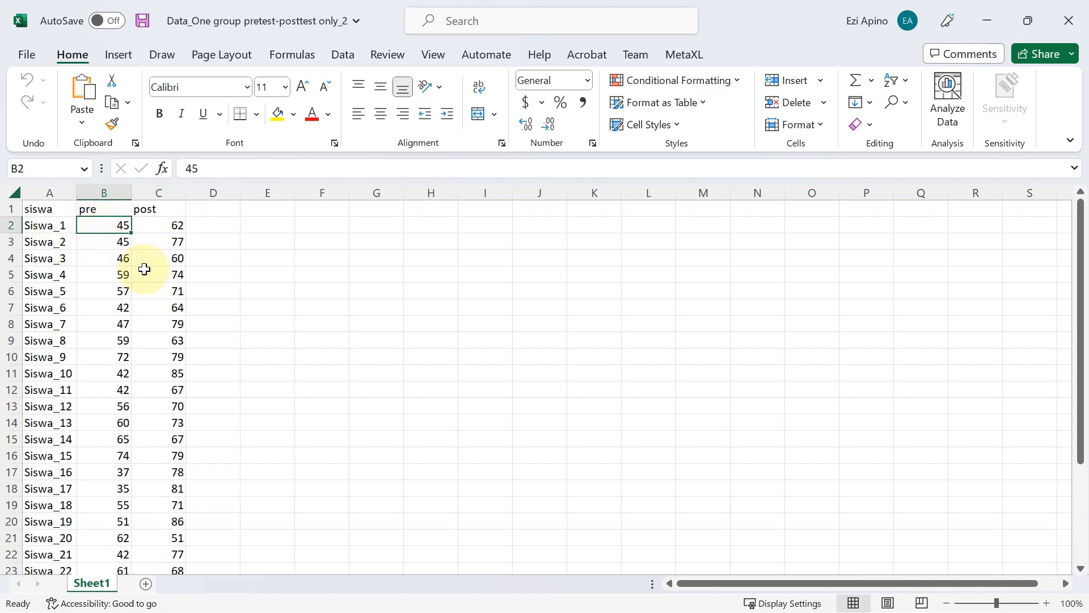
{"action": "key", "text": "shift+Right"}
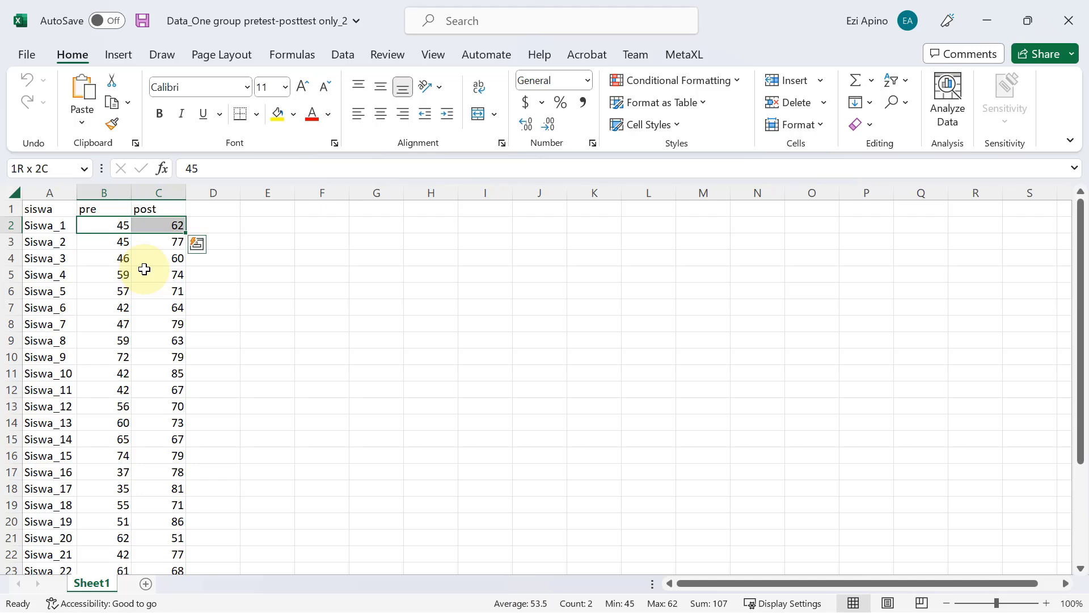
{"action": "key", "text": "shift+Down"}
{"action": "key", "text": "shift+Down"}
{"action": "key", "text": "shift+Down"}
{"action": "key", "text": "shift+Down"}
{"action": "key", "text": "shift+Down"}
{"action": "key", "text": "shift+Down"}
{"action": "key", "text": "shift+Down"}
{"action": "key", "text": "shift+Down"}
{"action": "key", "text": "shift+Down"}
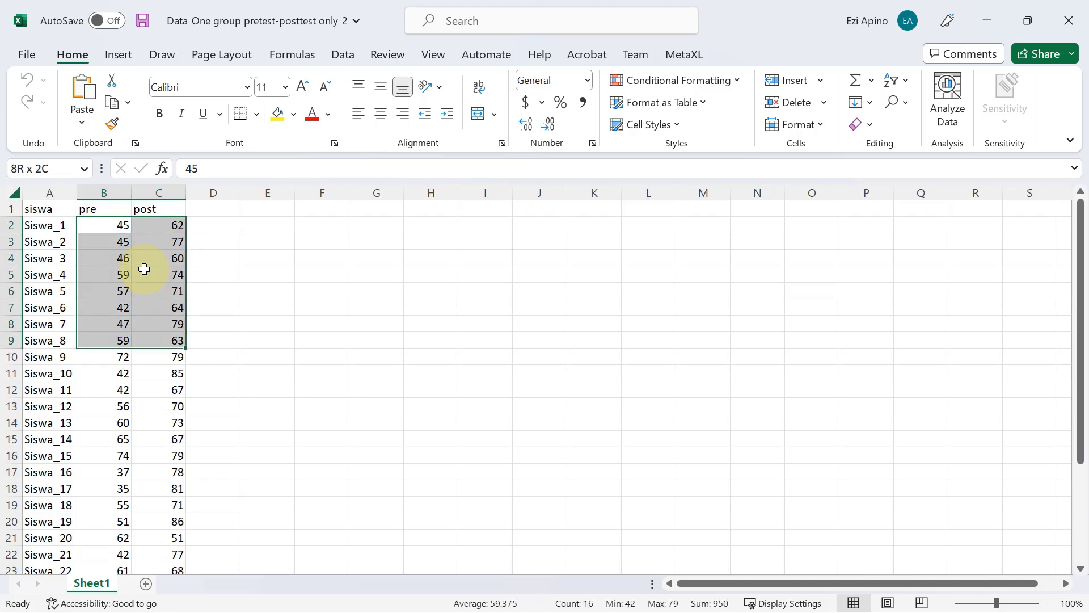
{"action": "key", "text": "shift+Down"}
{"action": "key", "text": "shift+Down"}
{"action": "key", "text": "shift+Down"}
{"action": "key", "text": "shift+Down"}
{"action": "key", "text": "shift+Down"}
{"action": "key", "text": "shift+Down"}
{"action": "key", "text": "shift+Down"}
{"action": "key", "text": "shift+Down"}
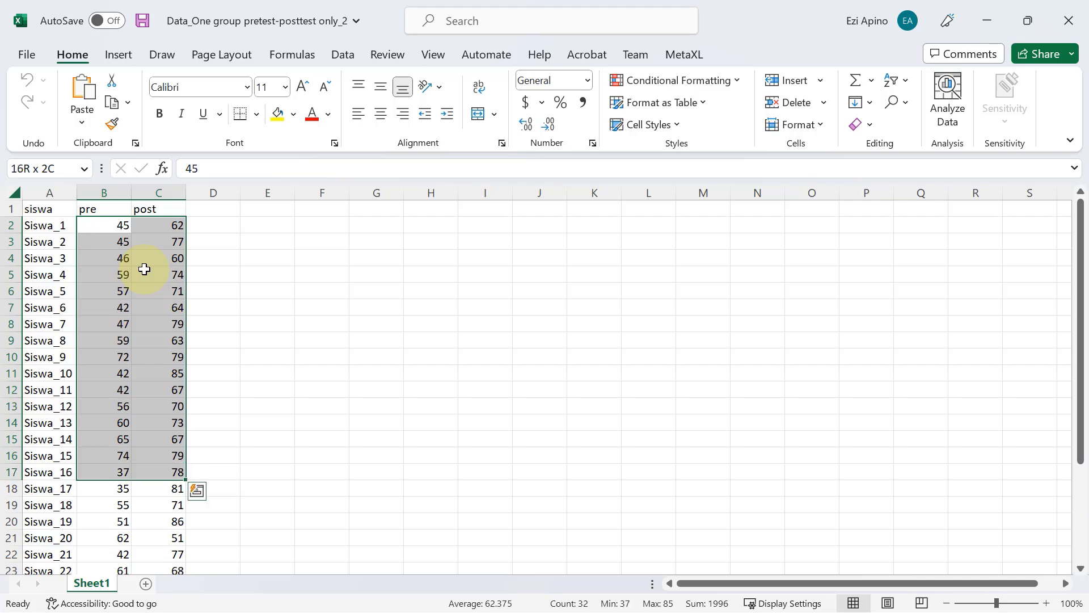
{"action": "key", "text": "shift+Down"}
{"action": "key", "text": "shift+Down"}
{"action": "key", "text": "shift+Down"}
{"action": "key", "text": "shift+Down"}
{"action": "key", "text": "shift+Down"}
{"action": "key", "text": "shift+Down"}
{"action": "key", "text": "shift+Down"}
{"action": "key", "text": "shift+Down"}
{"action": "key", "text": "shift+Down"}
{"action": "key", "text": "shift+Down"}
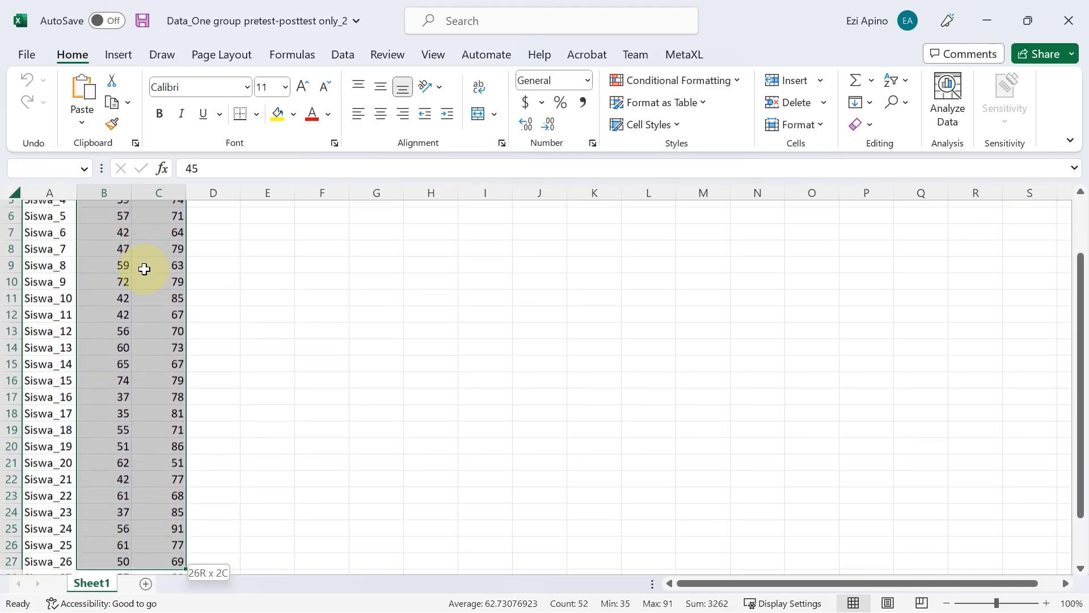
{"action": "key", "text": "shift+Down"}
{"action": "key", "text": "shift+Down"}
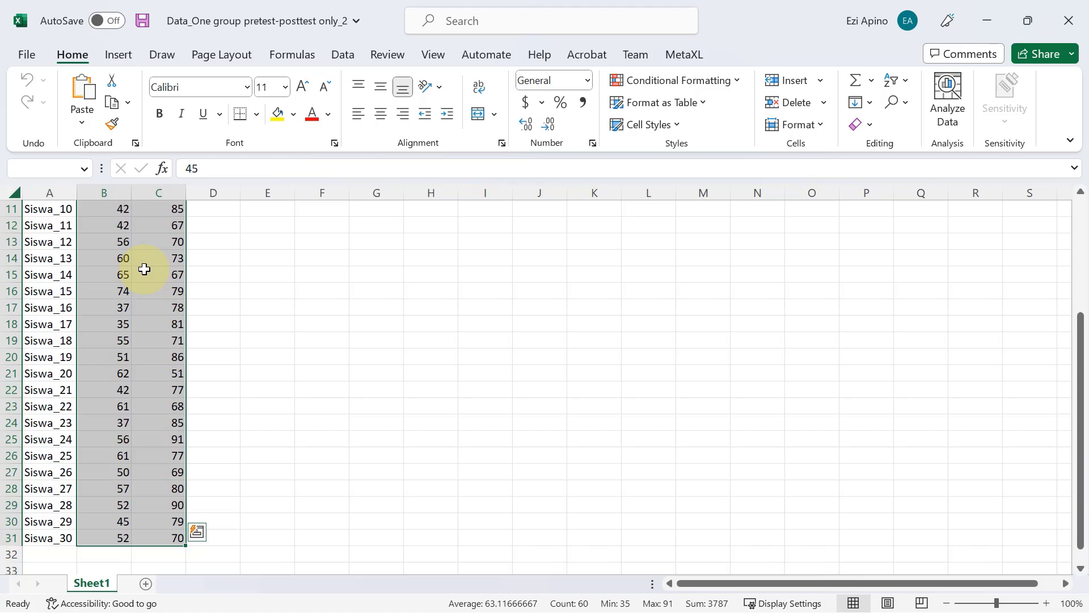
{"action": "left_click", "coordinate": [82, 116]}
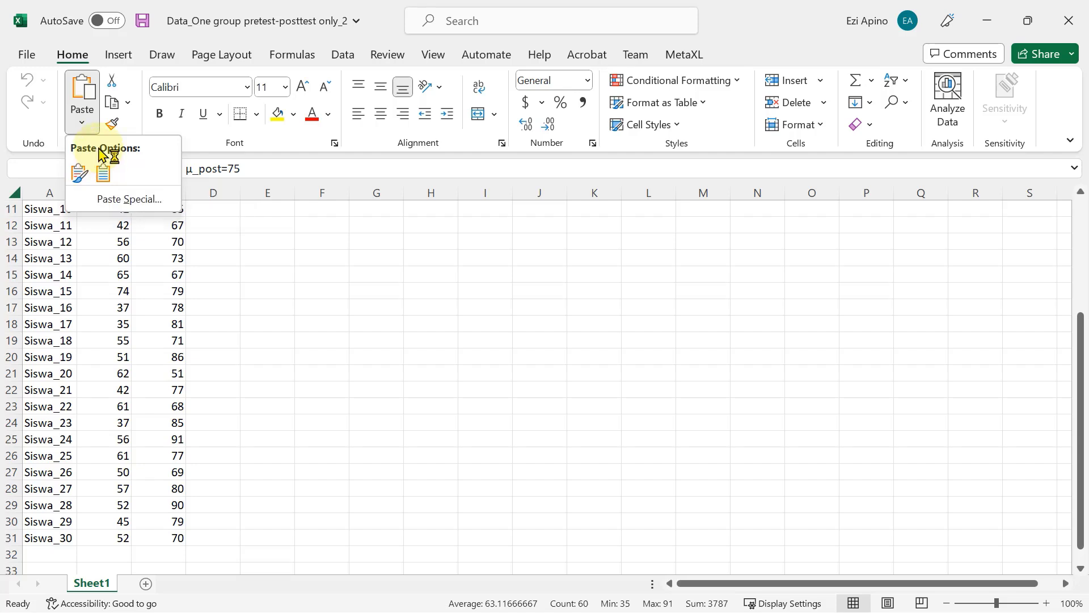
{"action": "left_click", "coordinate": [126, 104]}
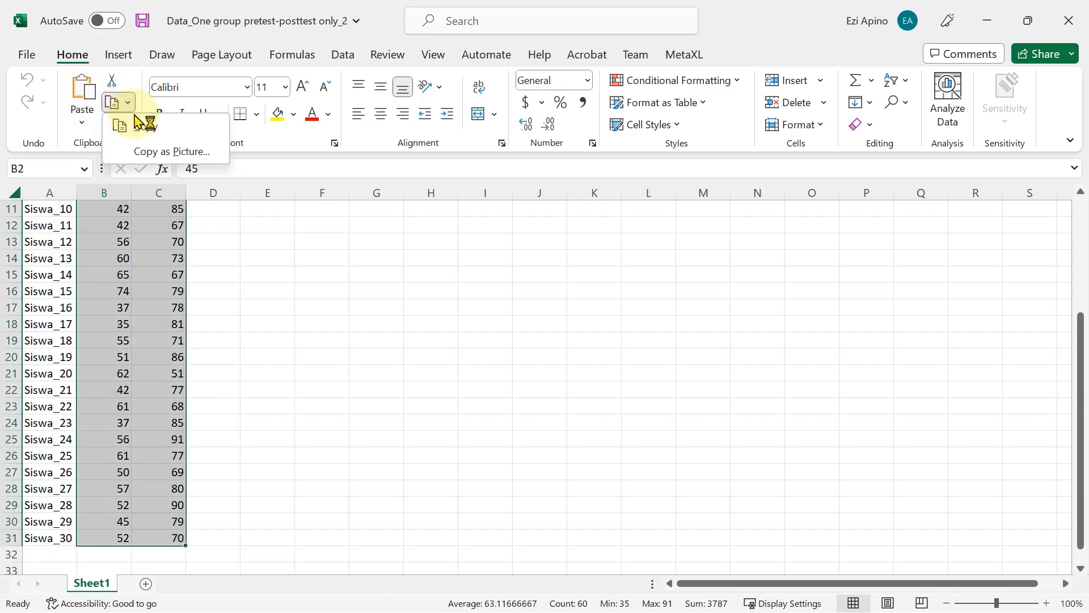
{"action": "left_click", "coordinate": [141, 127]}
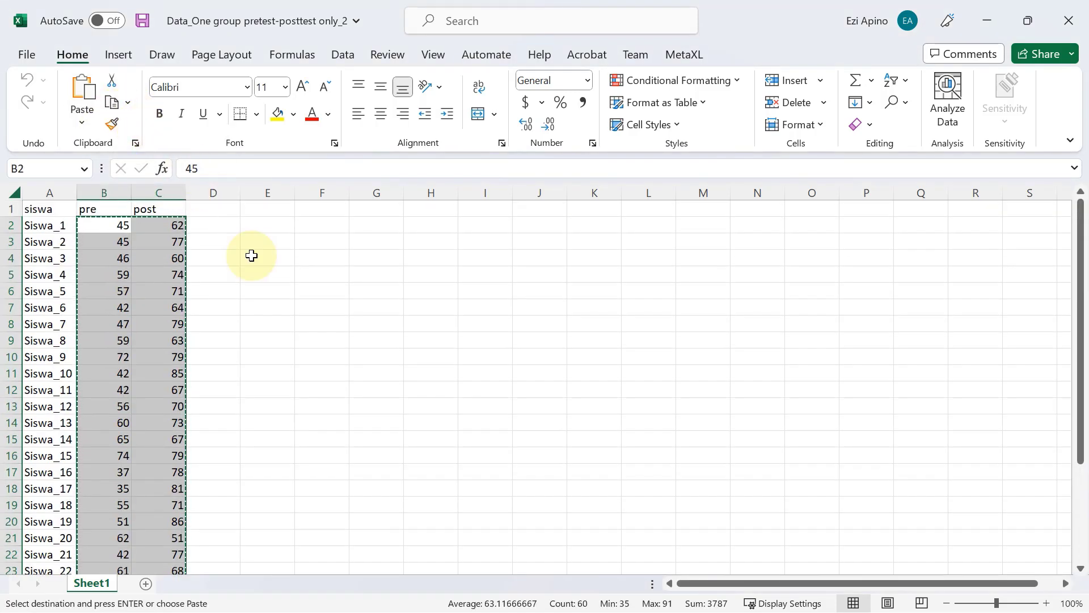
Switch to SPSS Statistics, paste the copied scores into the Pretest and Posttest columns from case 1, and check them through to the last case
{"action": "key", "text": "alt+Tab"}
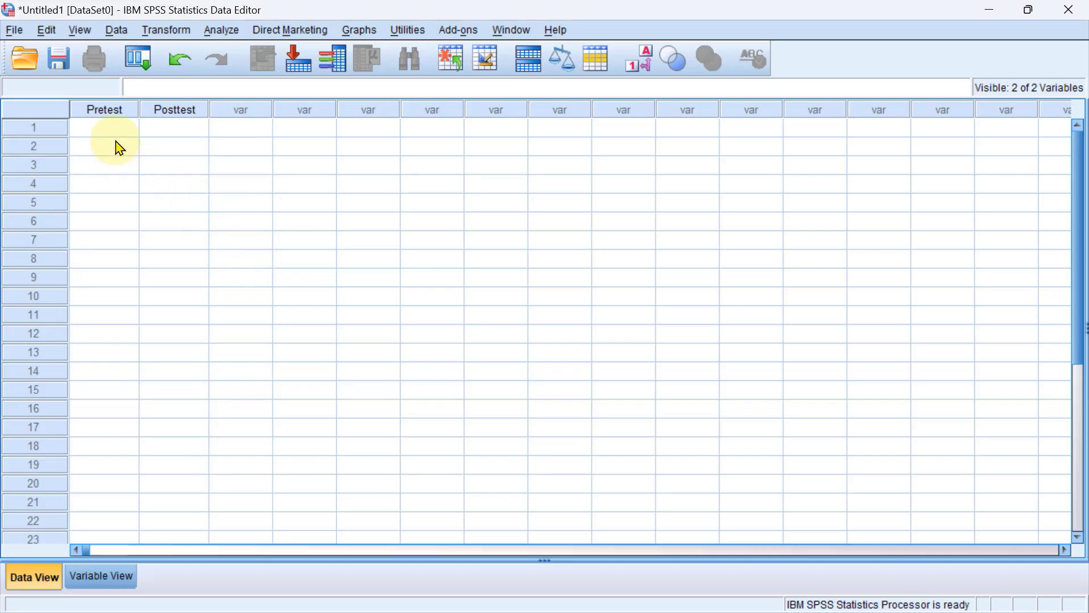
{"action": "left_click", "coordinate": [103, 134]}
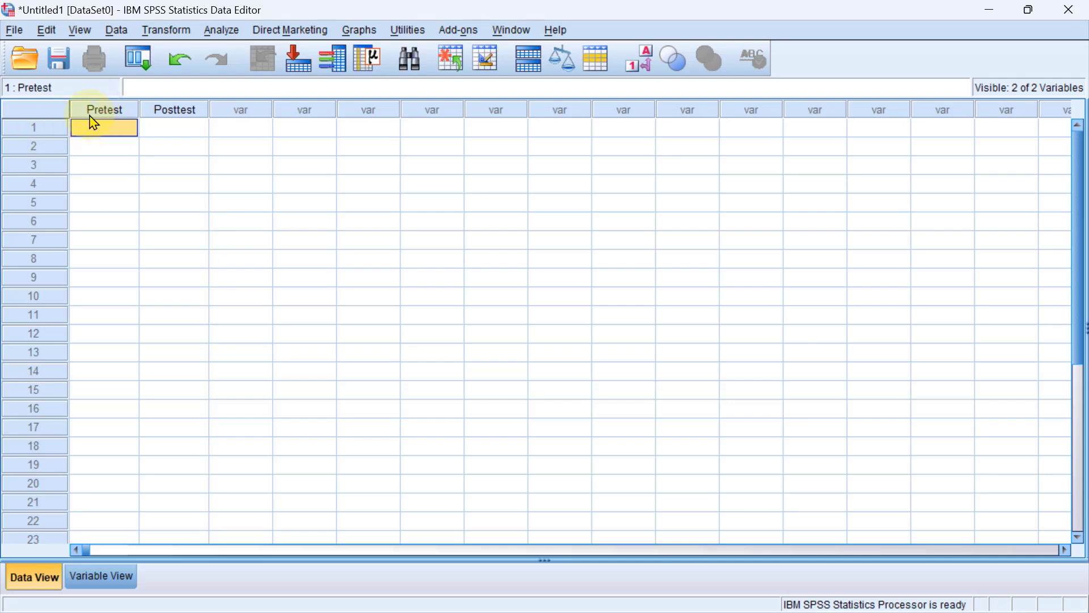
{"action": "left_click", "coordinate": [46, 30]}
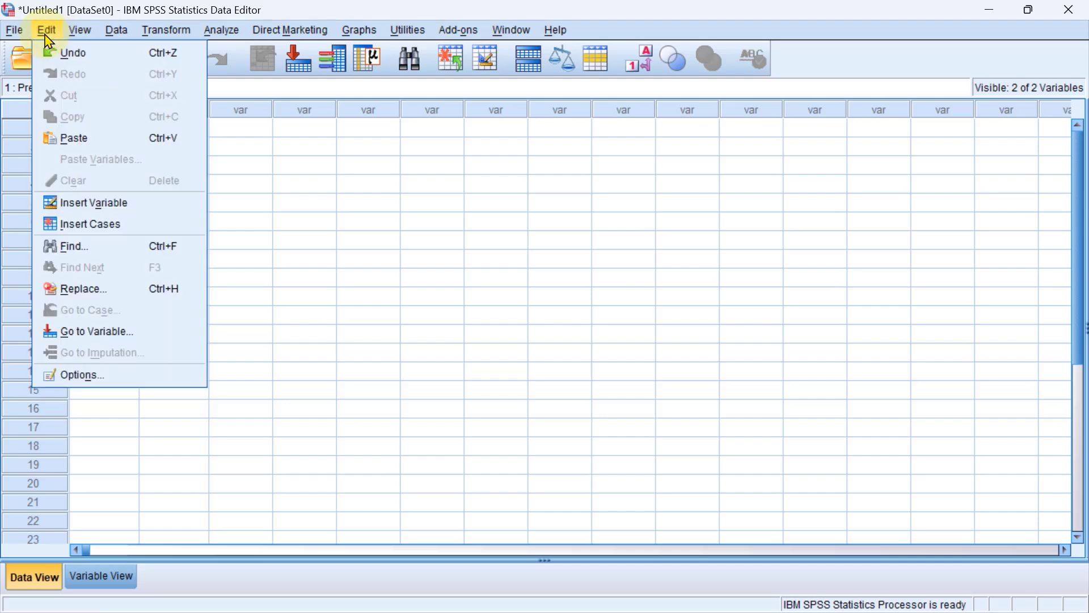
{"action": "left_click", "coordinate": [79, 147]}
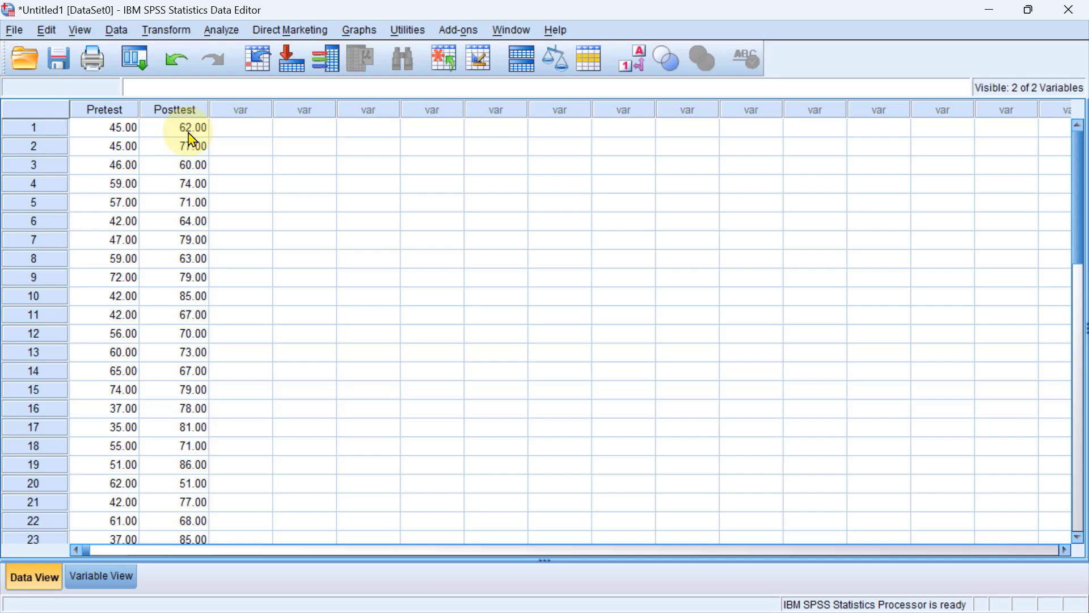
{"action": "scroll", "coordinate": [193, 139], "scroll_direction": "down", "scroll_amount": 5}
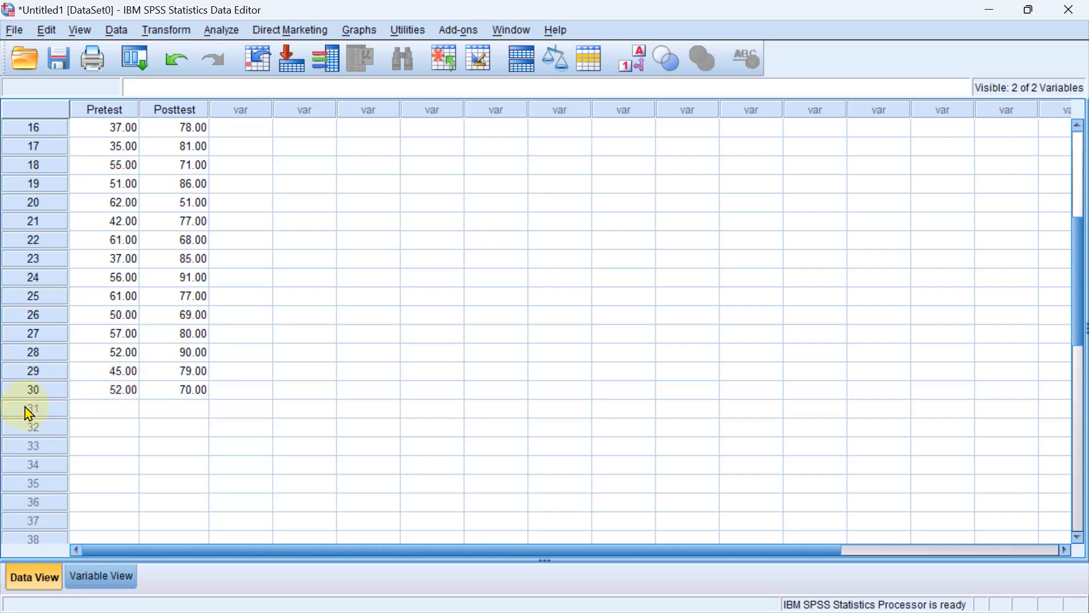
{"action": "scroll", "coordinate": [177, 407], "scroll_direction": "up", "scroll_amount": 5}
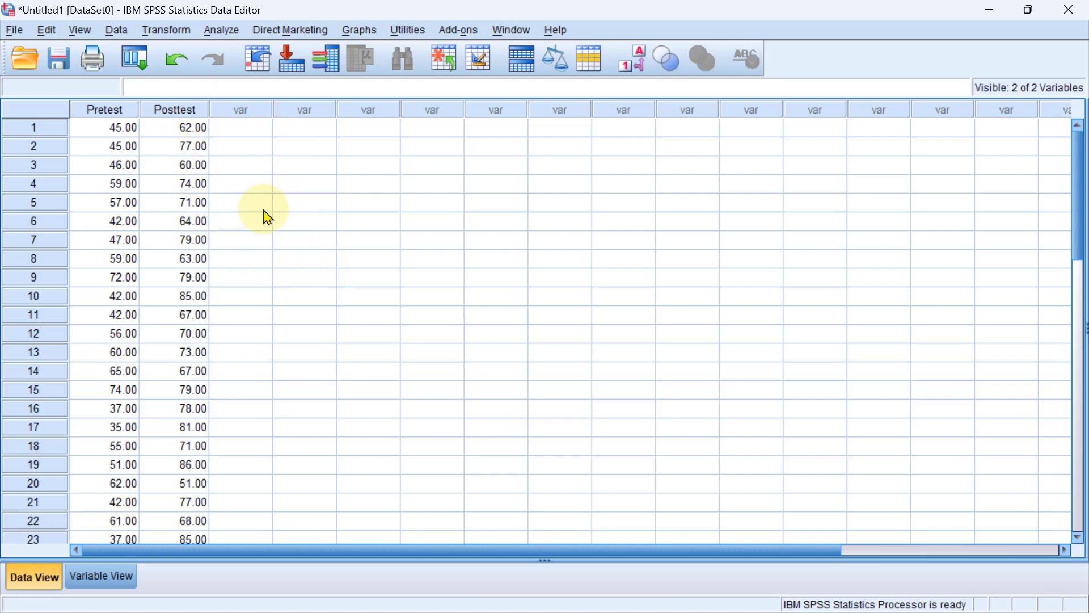
Start a Paired-Samples T Test and enlarge its dialog so the full variable labels can be read
{"action": "left_click", "coordinate": [222, 30]}
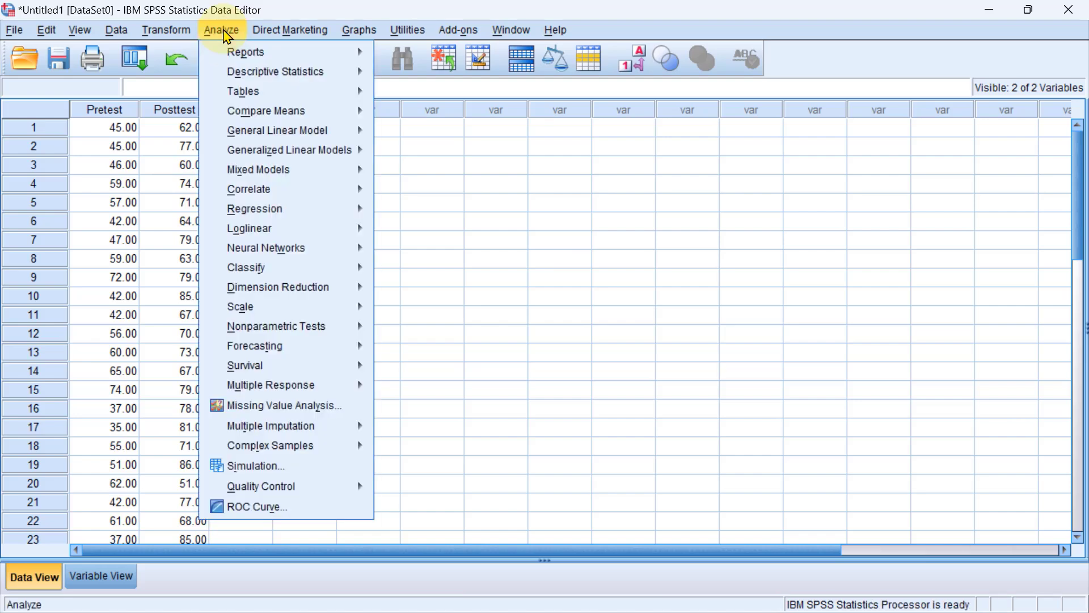
{"action": "mouse_move", "coordinate": [265, 118]}
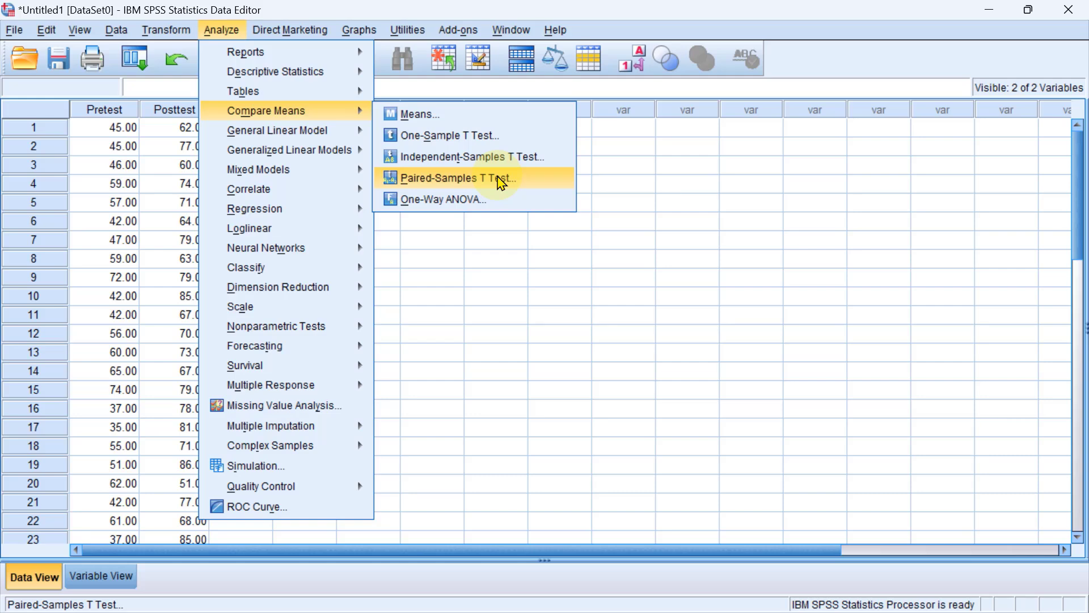
{"action": "left_click", "coordinate": [501, 181]}
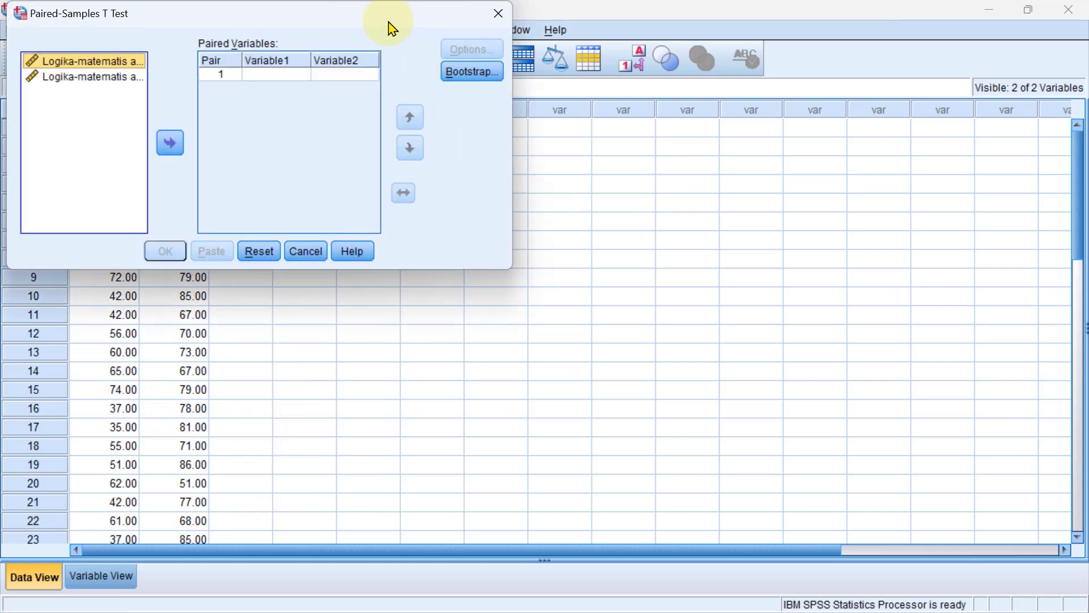
{"action": "left_click_drag", "start_coordinate": [390, 20], "coordinate": [718, 169]}
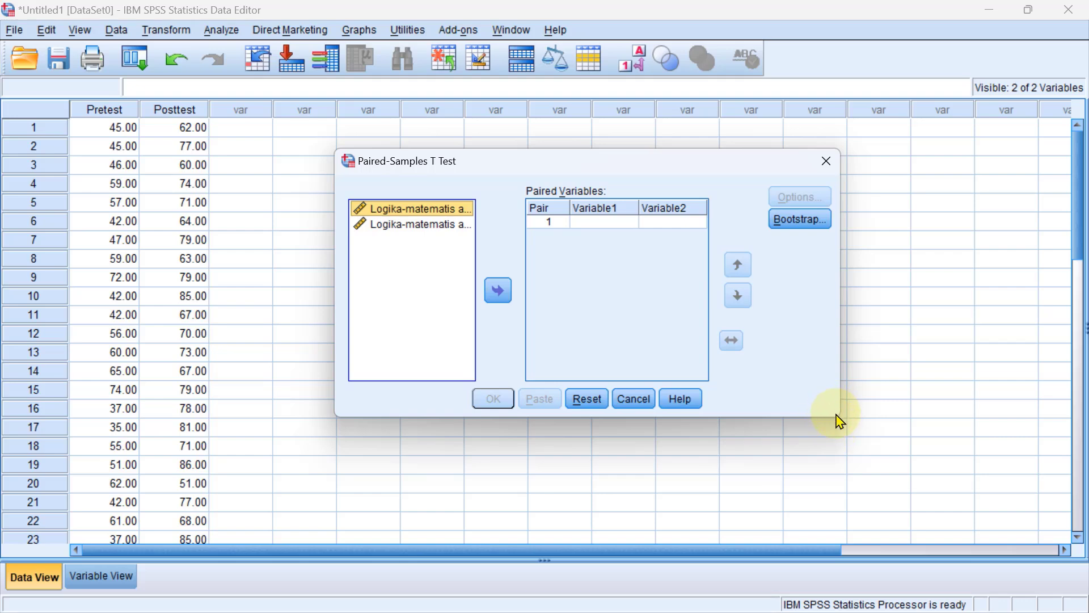
{"action": "left_click_drag", "start_coordinate": [838, 419], "coordinate": [908, 472]}
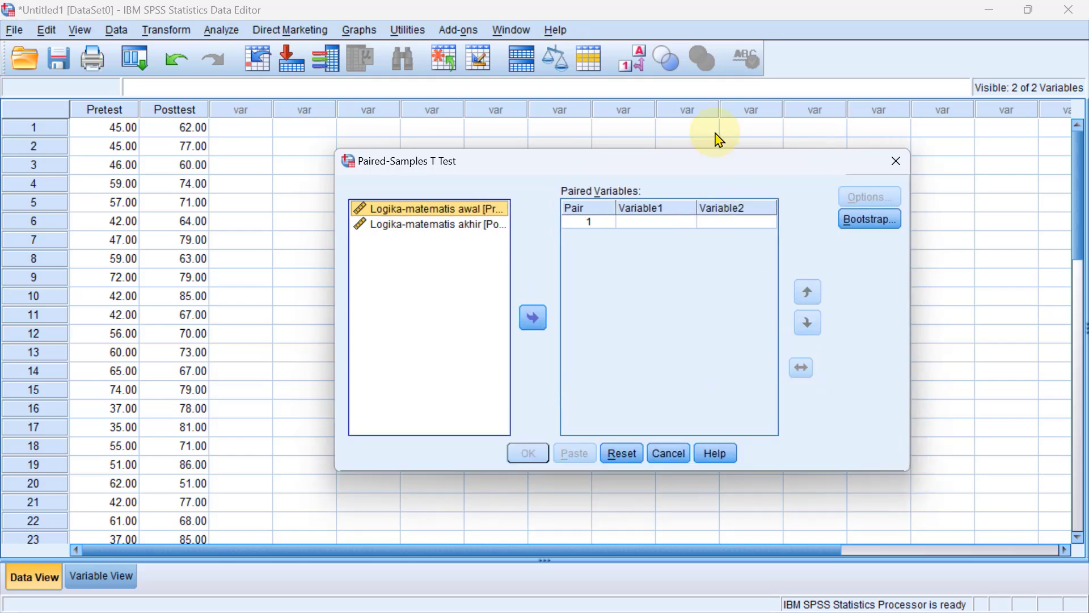
{"action": "left_click_drag", "start_coordinate": [741, 165], "coordinate": [675, 117]}
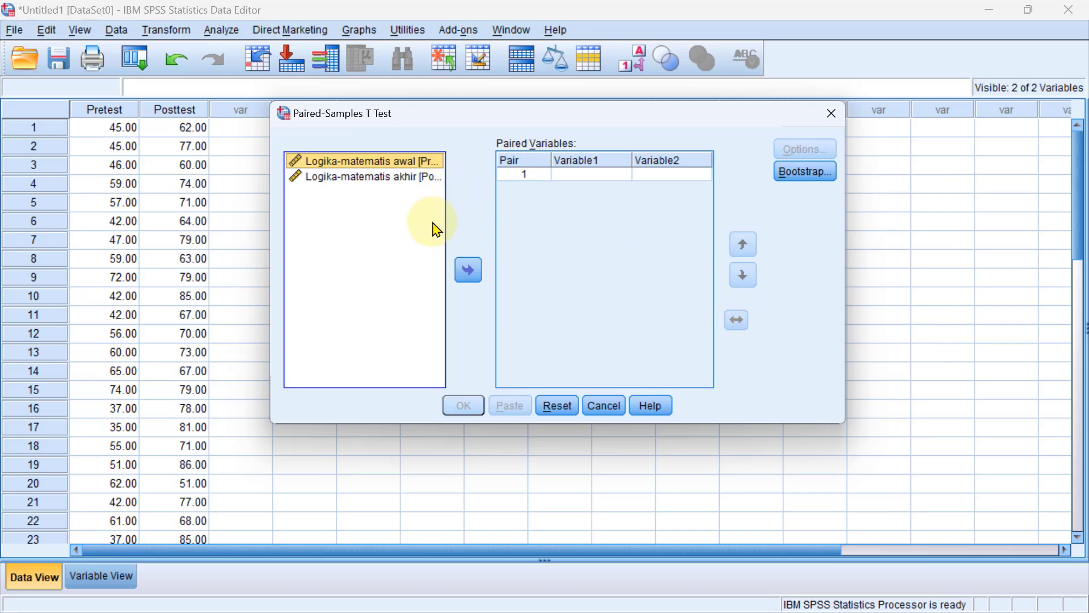
Pair "Logika-matematis awal" as Variable1 with "Logika-matematis akhir" as Variable2 and run the paired-samples t test
{"action": "left_click", "coordinate": [355, 169]}
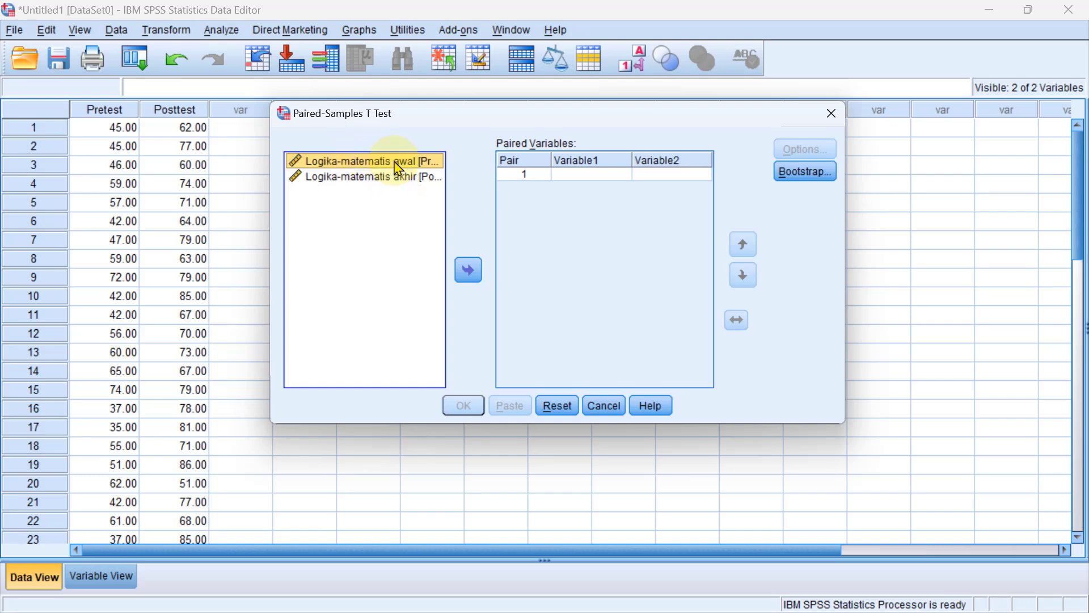
{"action": "left_click", "coordinate": [468, 273]}
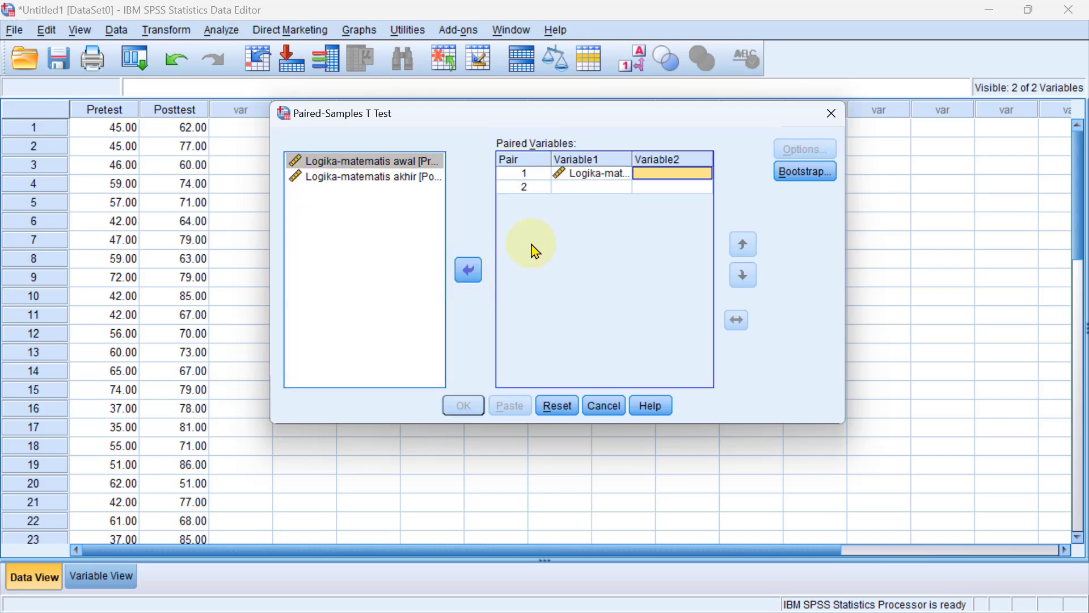
{"action": "left_click", "coordinate": [583, 179]}
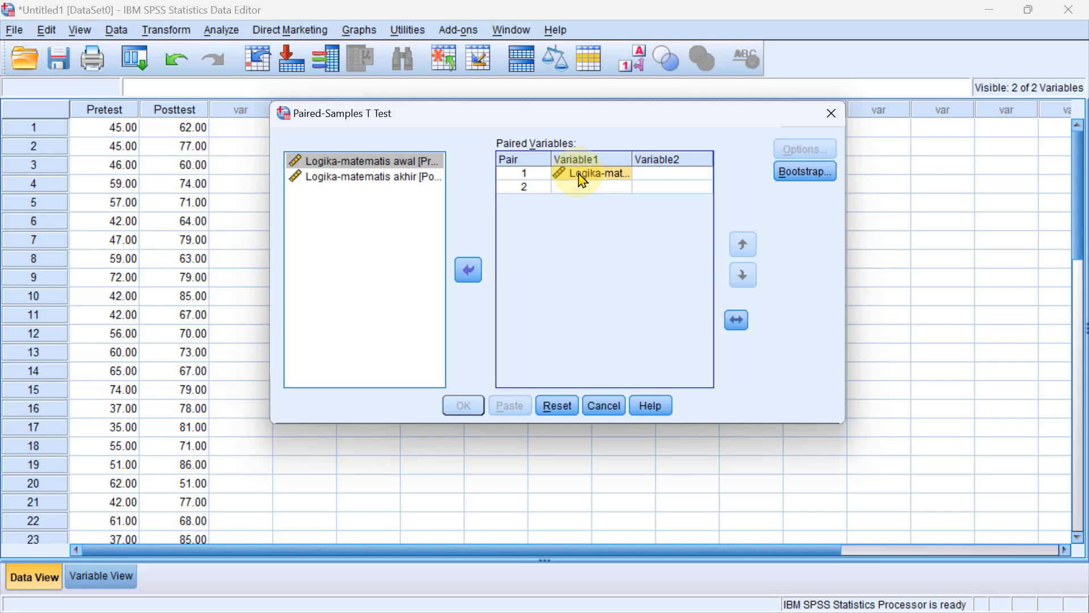
{"action": "left_click", "coordinate": [652, 177]}
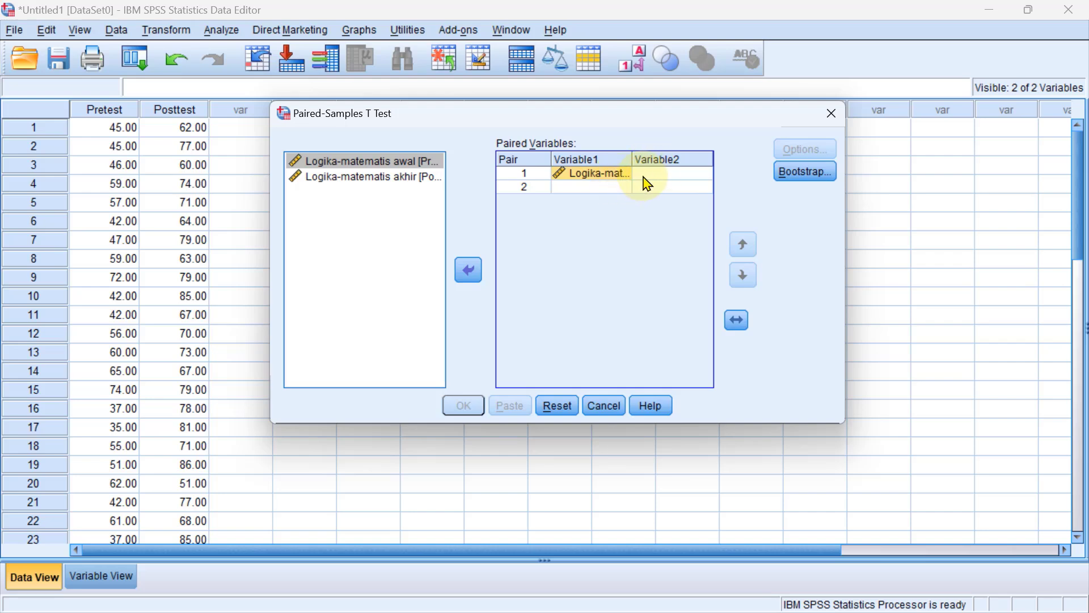
{"action": "left_click", "coordinate": [402, 177]}
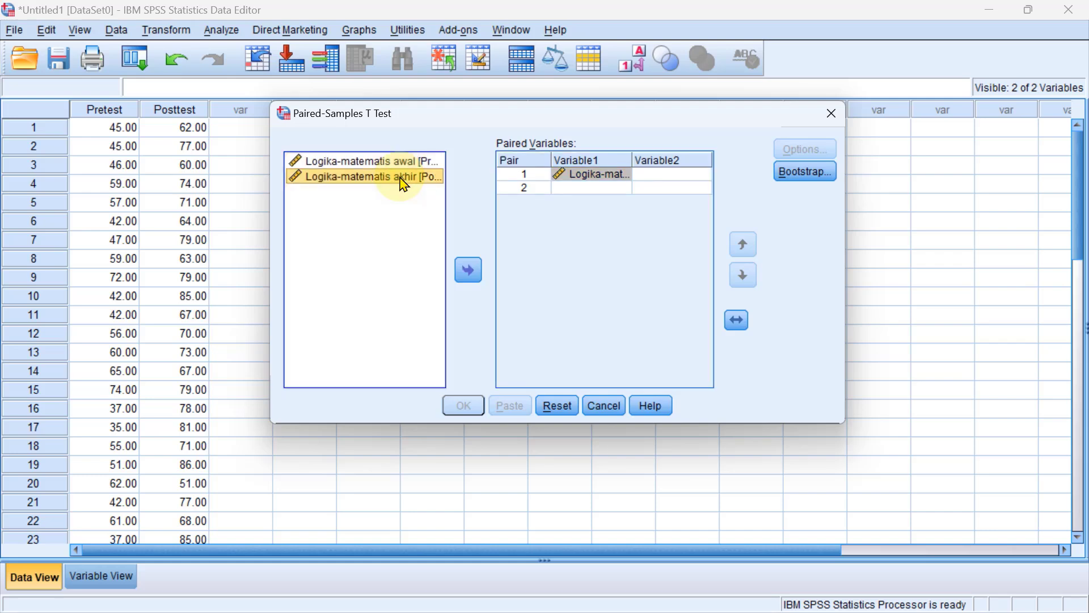
{"action": "left_click", "coordinate": [469, 271]}
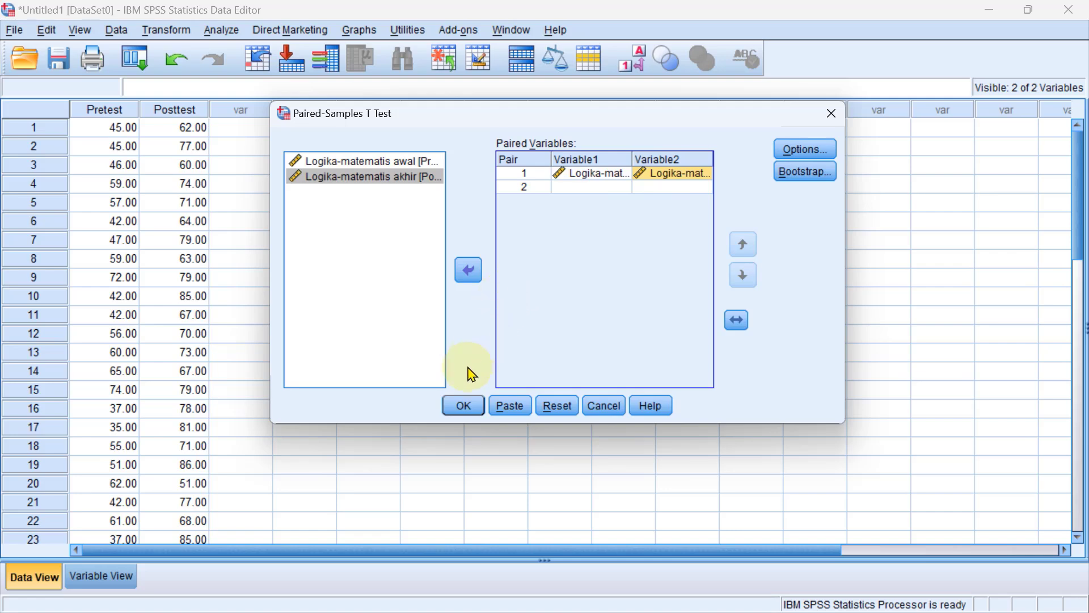
{"action": "left_click", "coordinate": [464, 406]}
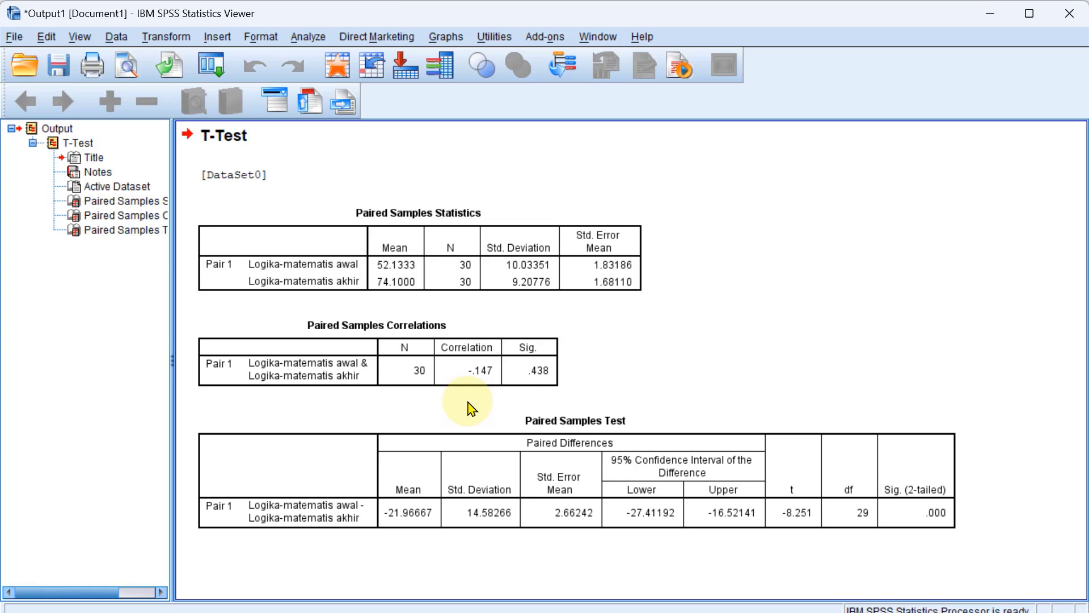
Examine the means in the Paired Samples Statistics table and the two-tailed significance in the Paired Samples Test table
{"action": "left_click", "coordinate": [446, 250]}
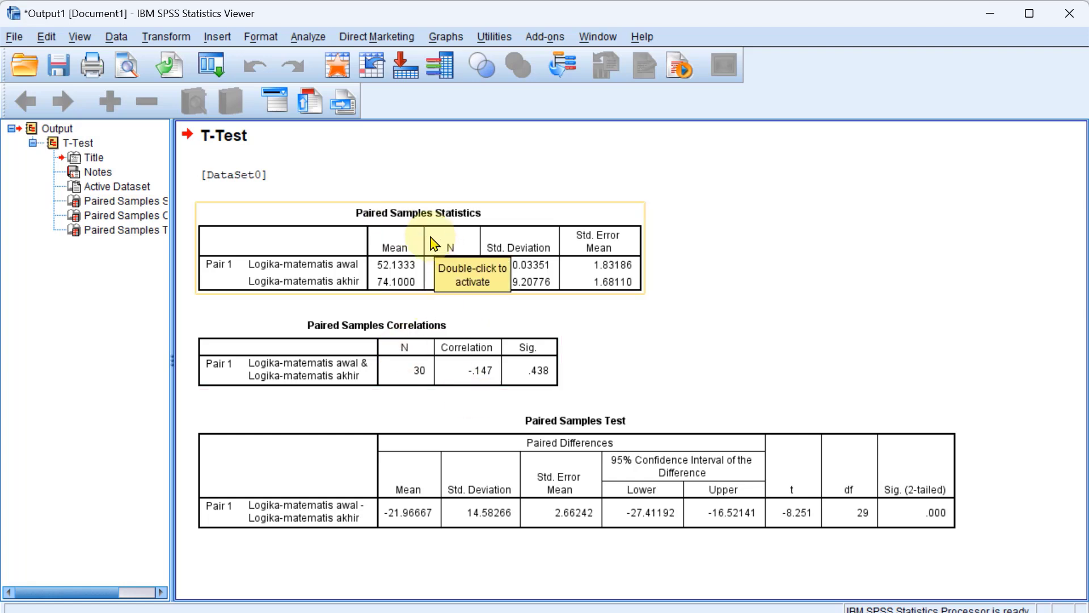
{"action": "left_click", "coordinate": [498, 182]}
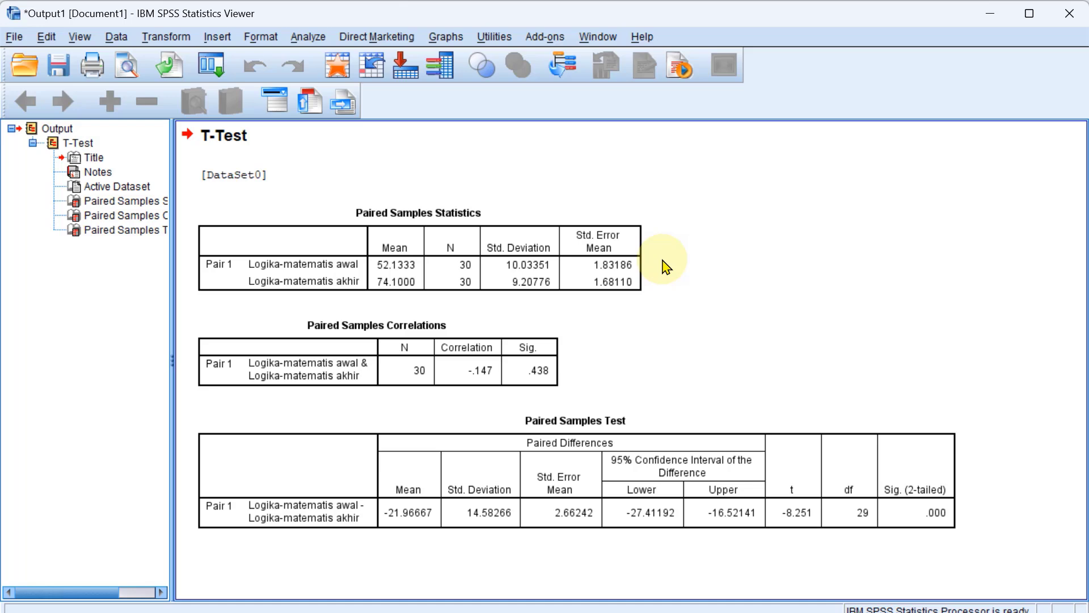
{"action": "left_click", "coordinate": [618, 238]}
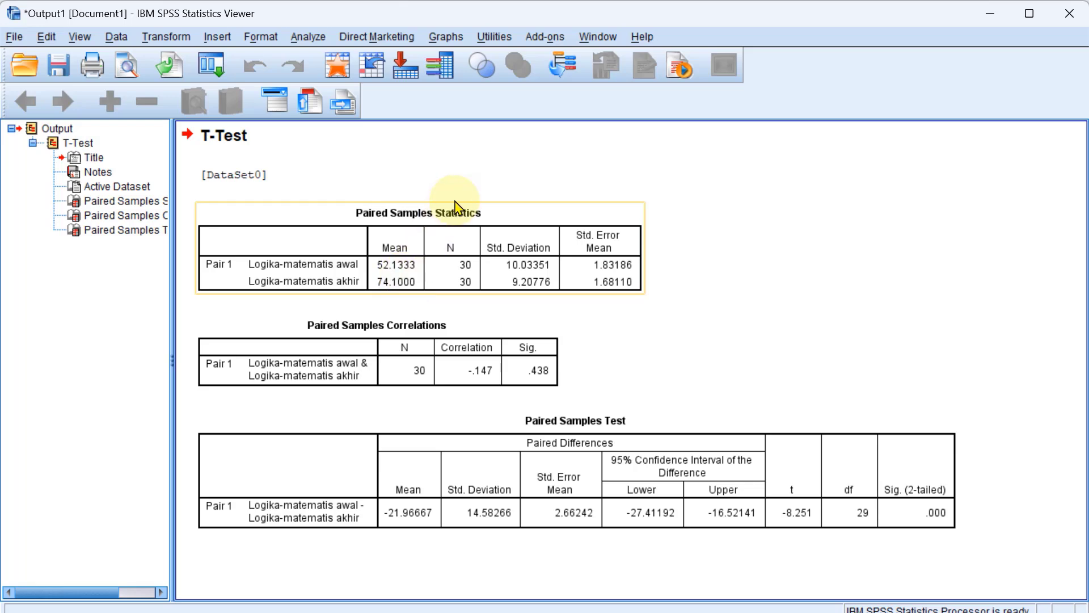
{"action": "left_click", "coordinate": [716, 437]}
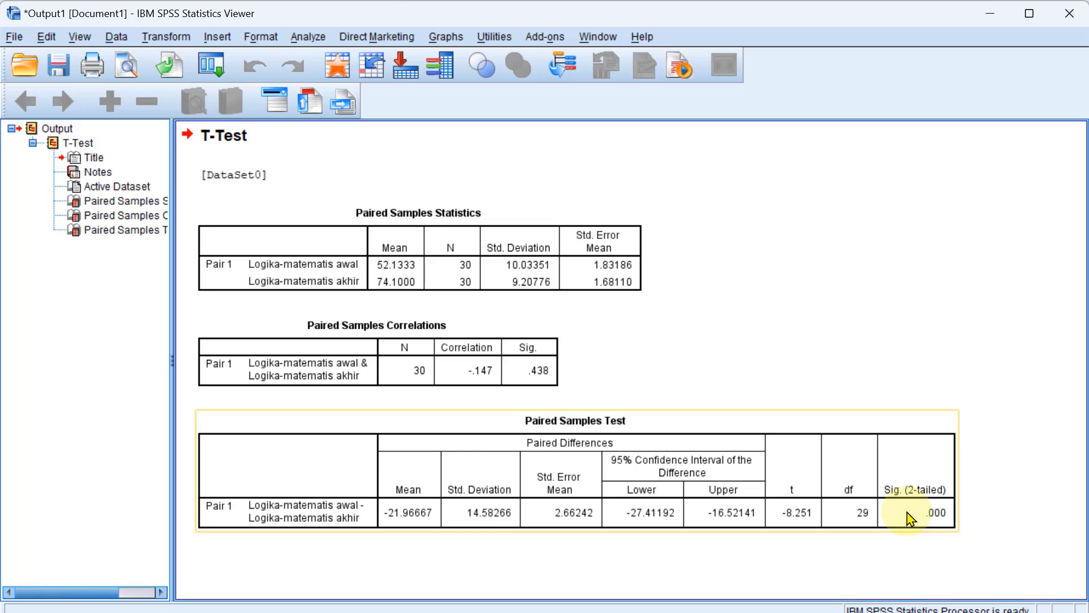
Switch from the t-test output through the open windows to the Excel workbook with the pretest-posttest data
{"action": "key", "text": "alt+Tab"}
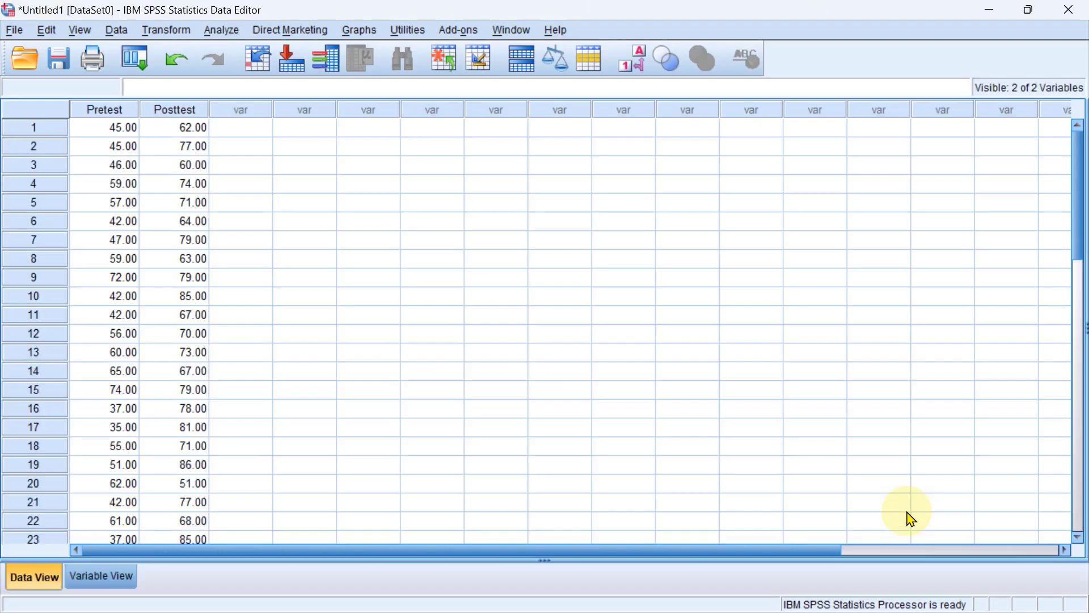
{"action": "key", "text": "alt+Tab"}
{"action": "key", "text": "alt+Tab"}
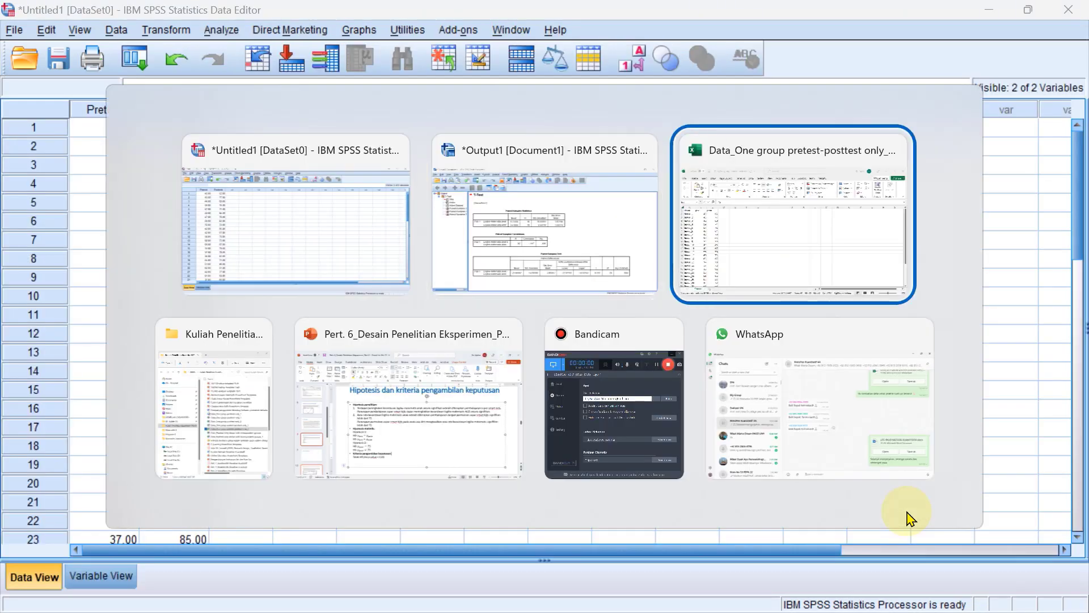